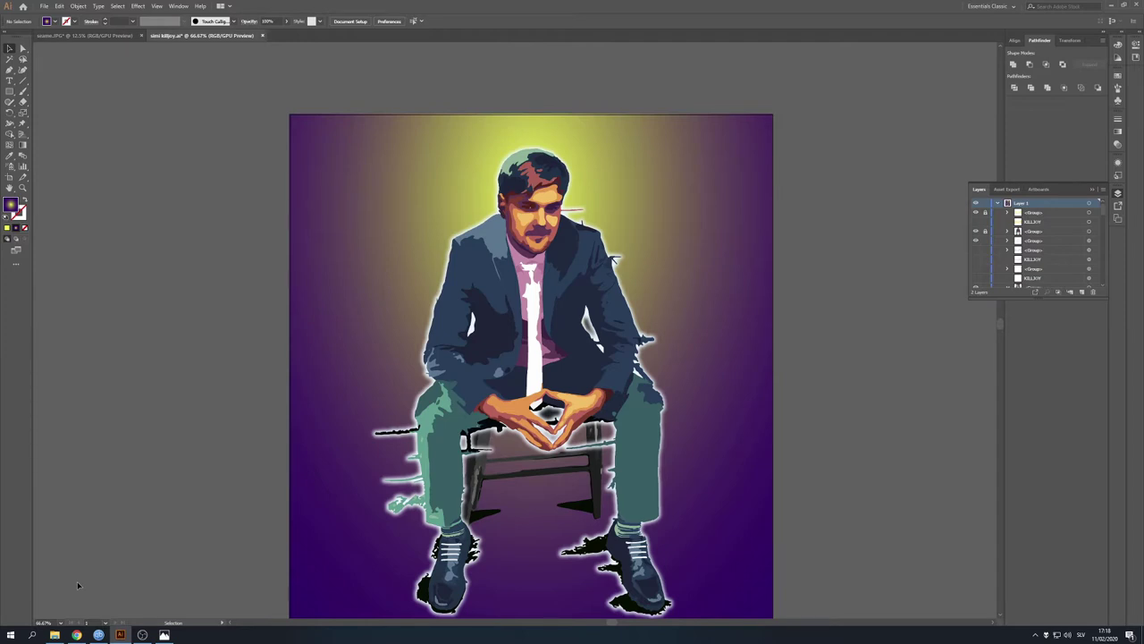
- Scroll down to the KILLJOY title, then view the Killjoys reference image in Photos
scroll(77, 581, "down", 2)
scroll(77, 582, "down", 2)
scroll(77, 581, "down", 1)
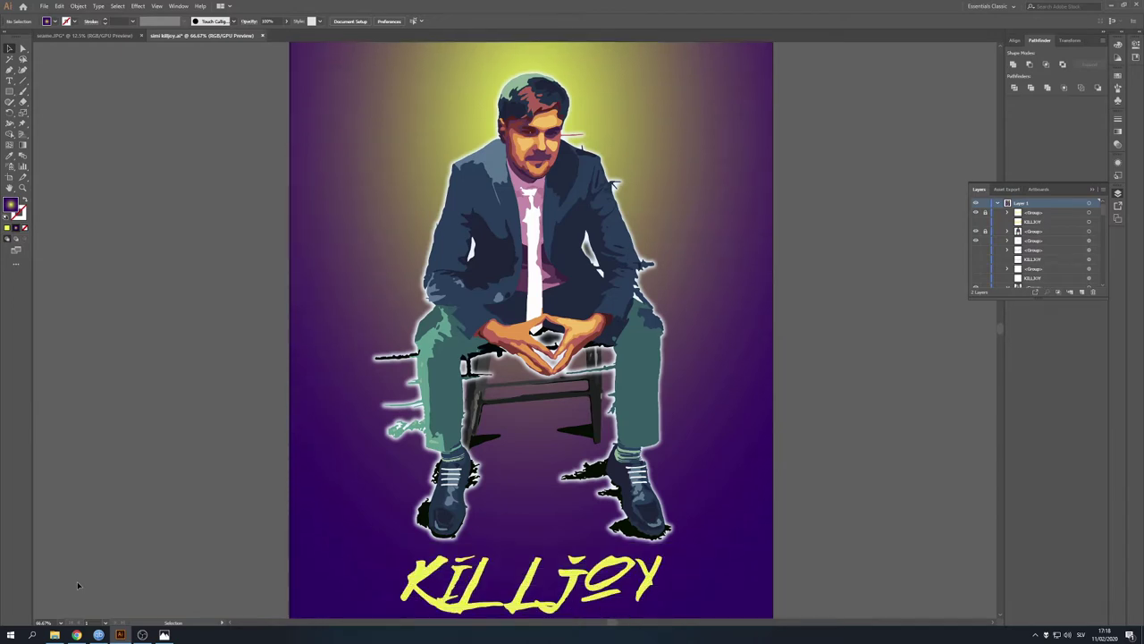
left_click(164, 635)
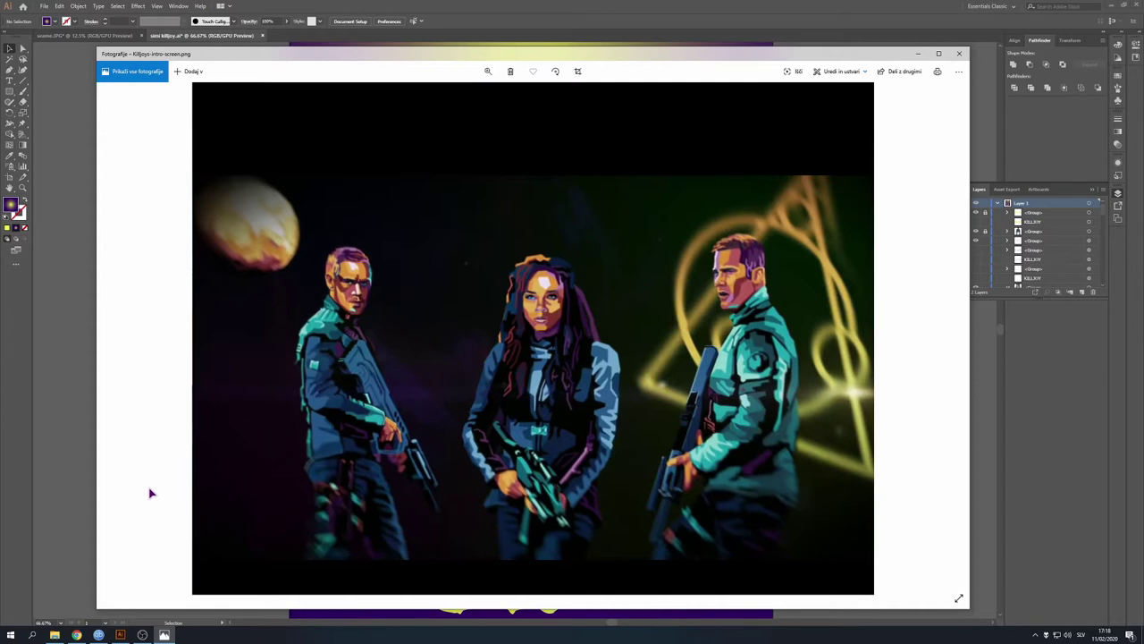
left_click(263, 35)
- Close the killjoy.ai document through the save prompt and switch to the Artboard tool
left_click(263, 35)
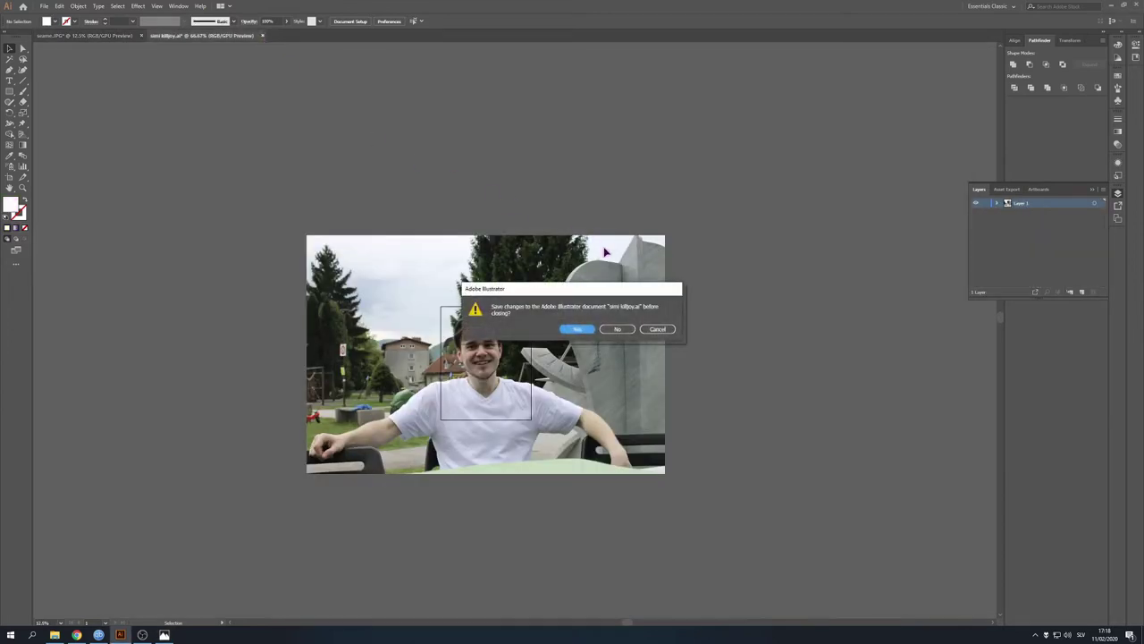
left_click(616, 329)
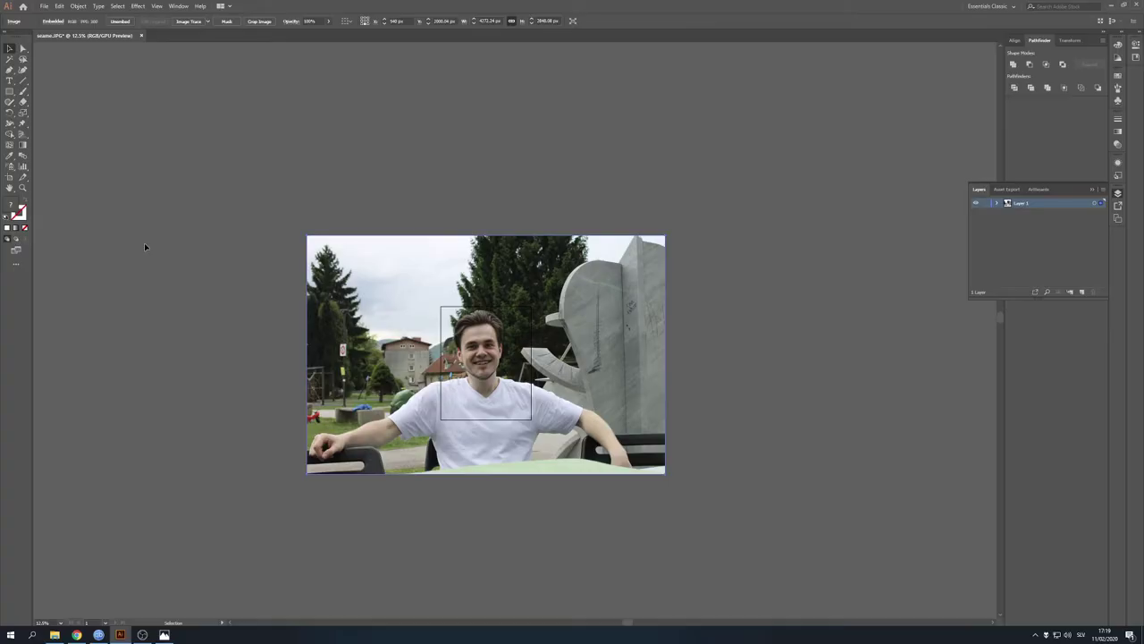
left_click(10, 180)
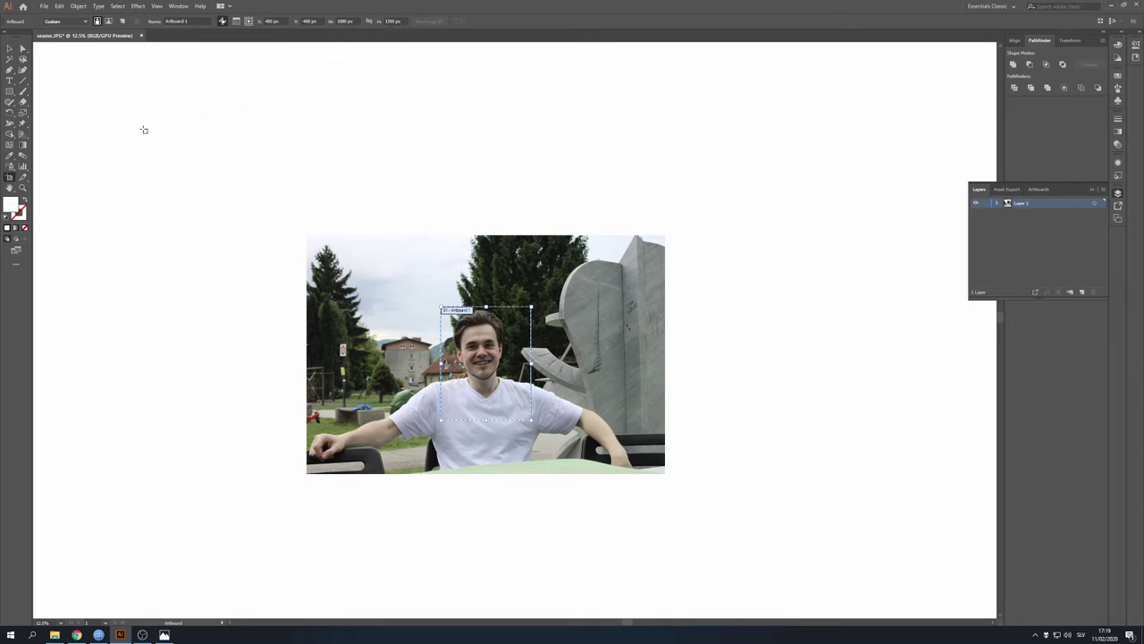
- Enter a new height for the scene photo in the control bar and fit it in the window
left_click(10, 49)
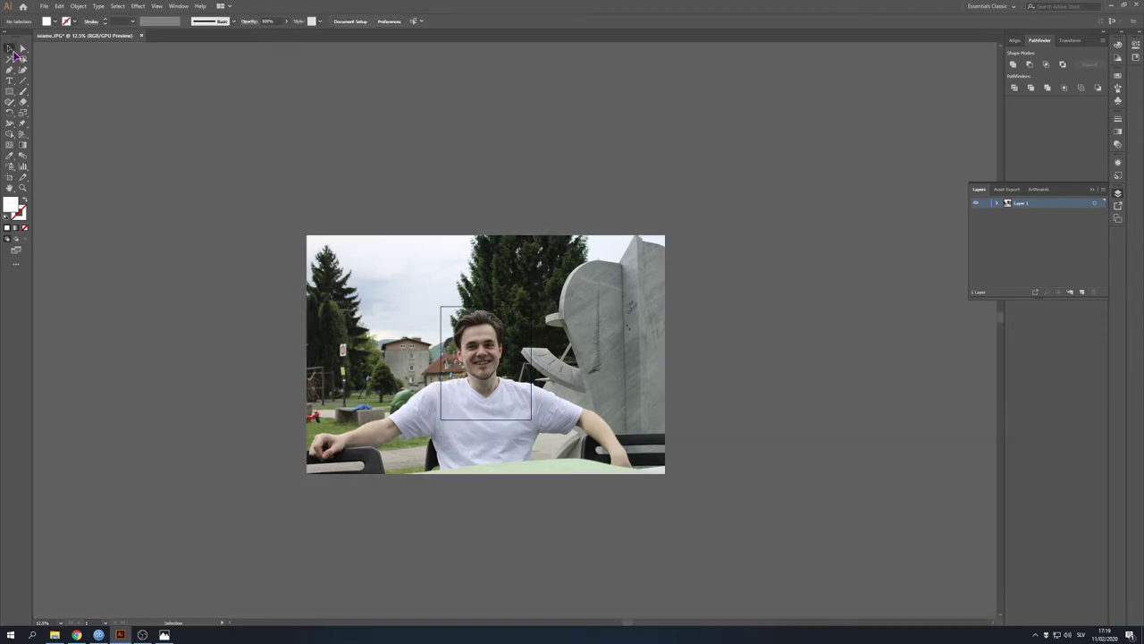
left_click(589, 289)
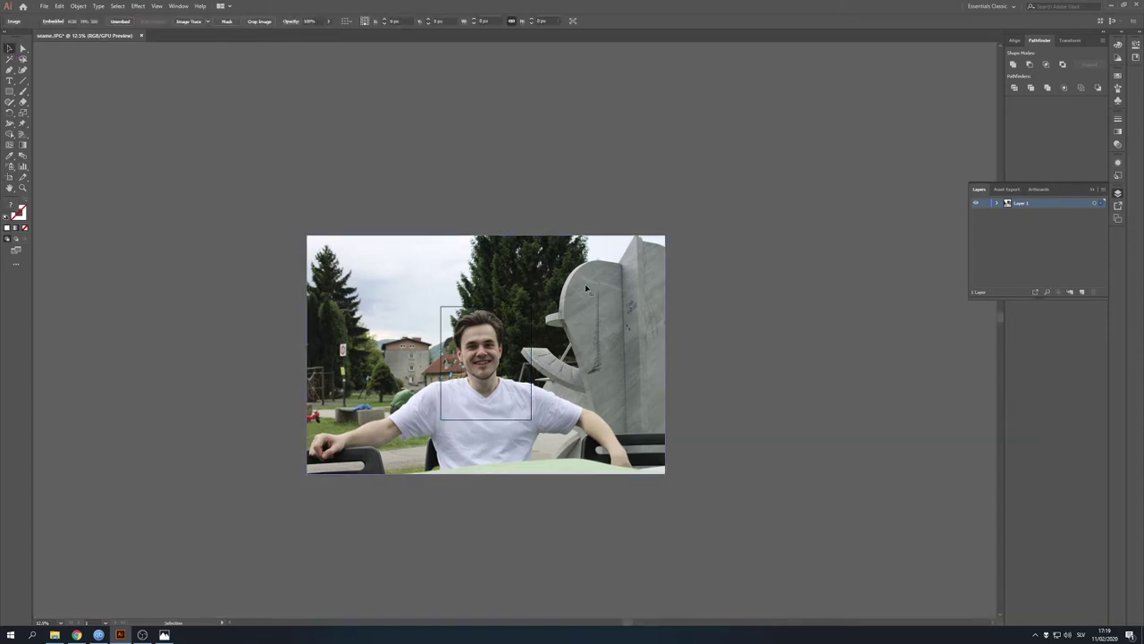
left_click(541, 20)
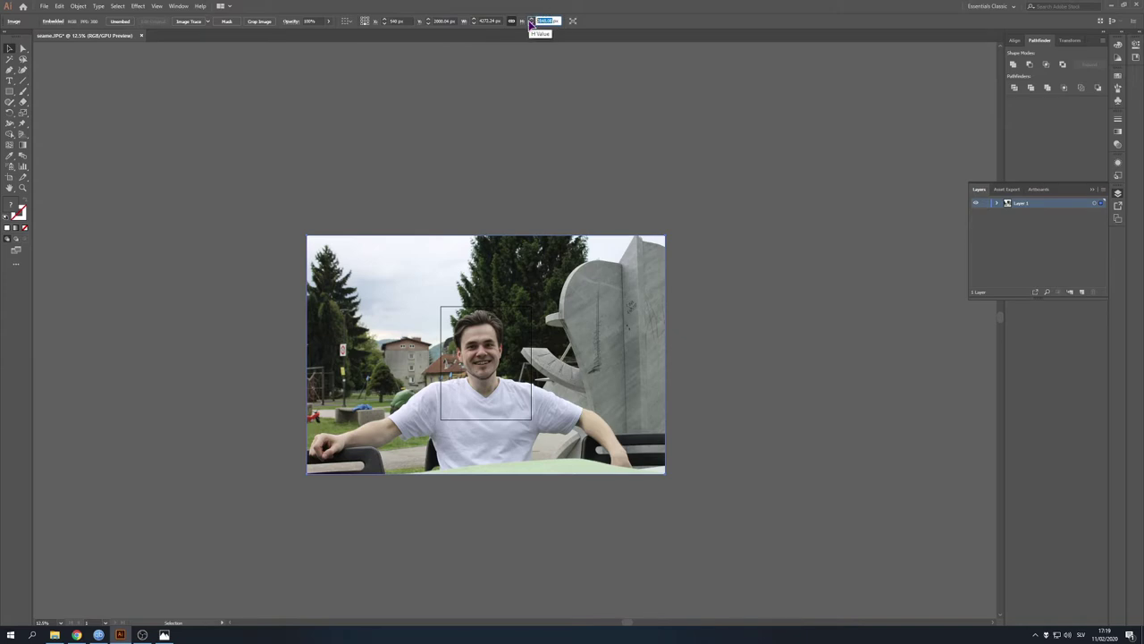
type("15")
key("Return")
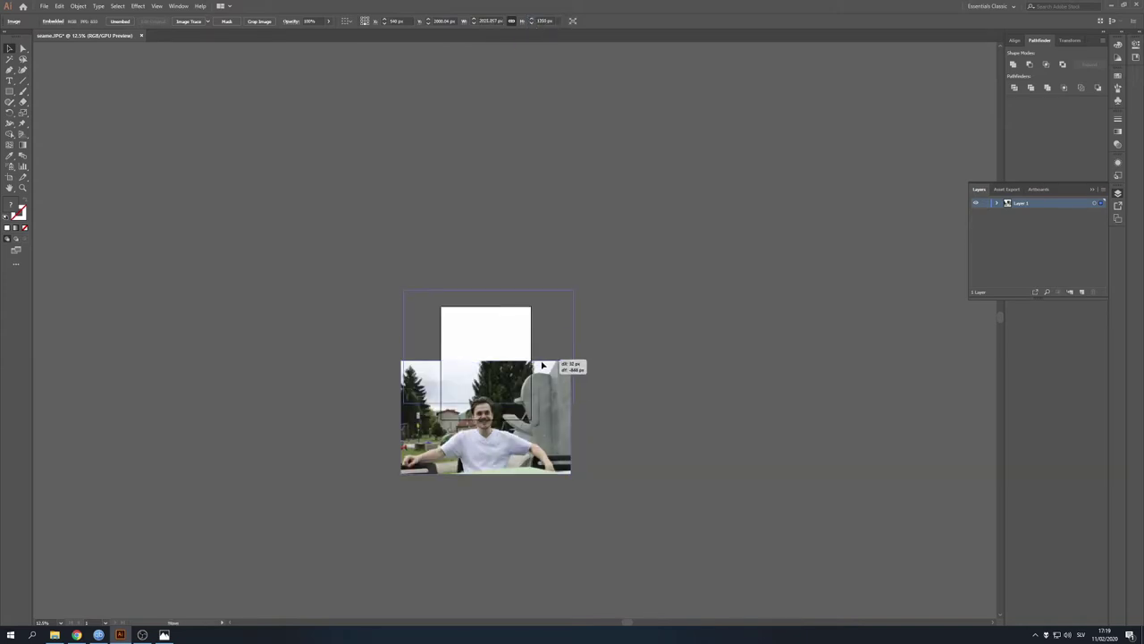
key("ctrl+0")
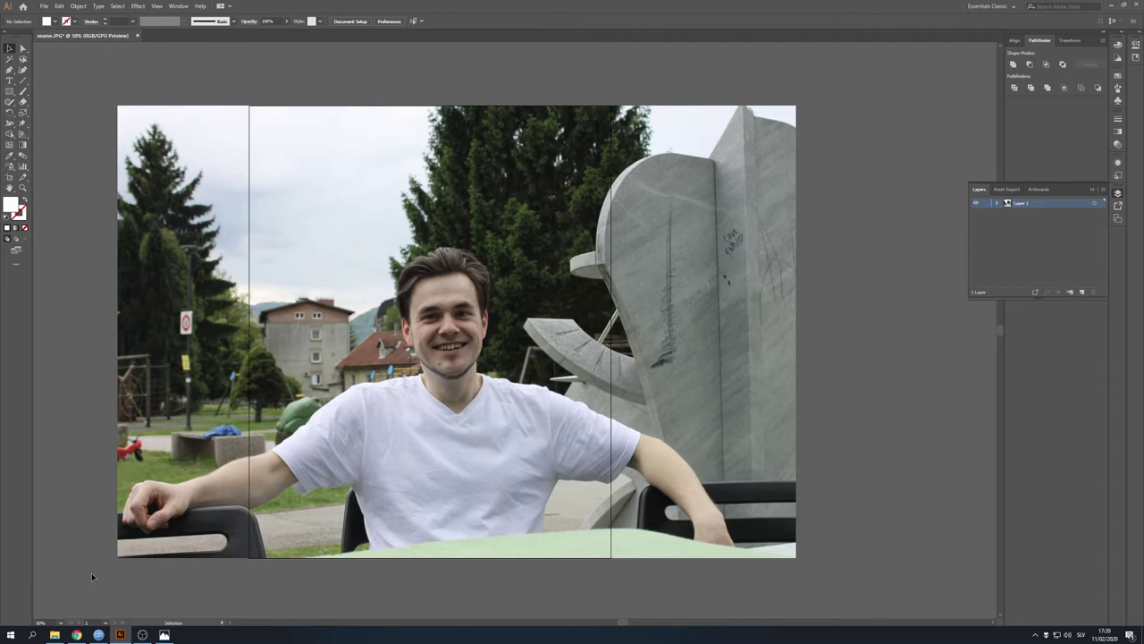
- Select the photo and open the Image Trace panel, moving it beside the photo
left_click(177, 268)
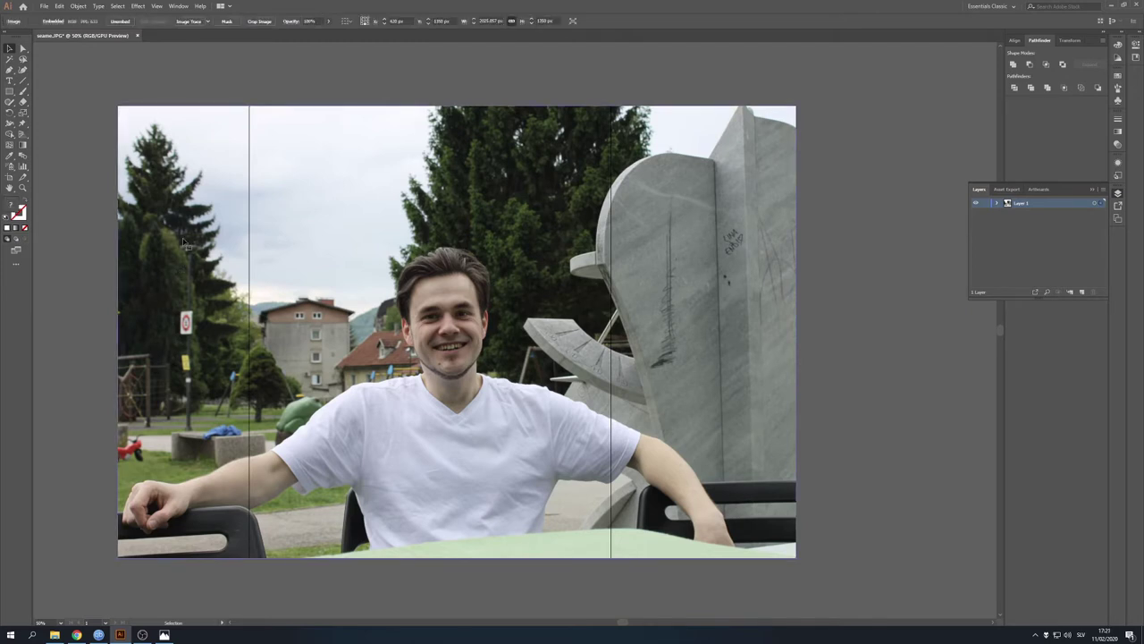
left_click(209, 23)
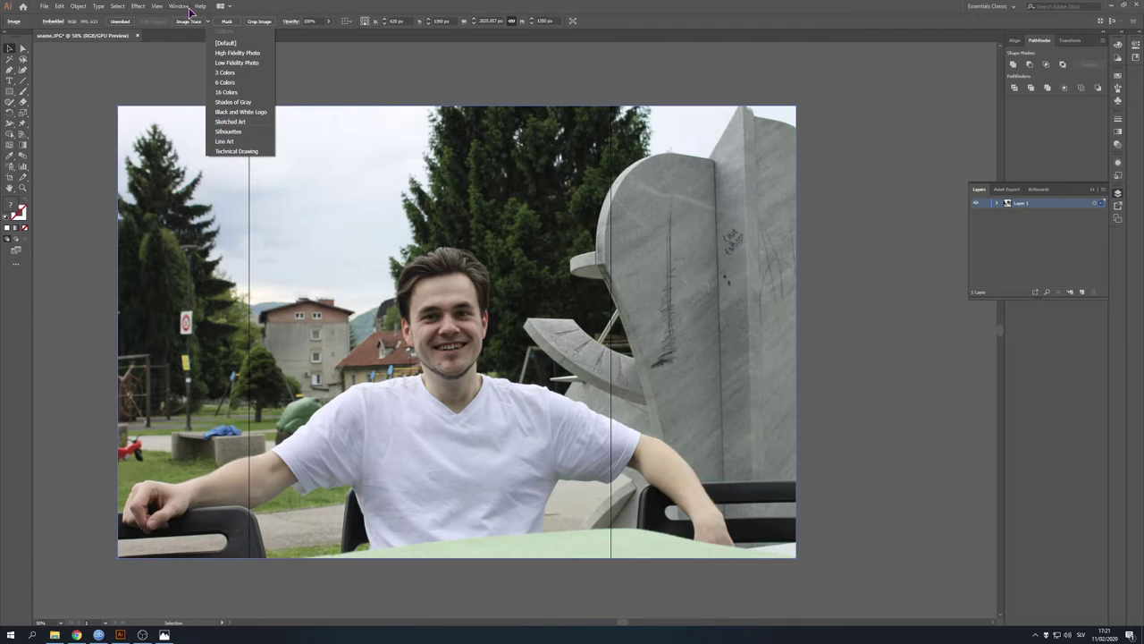
left_click(190, 9)
left_click(182, 9)
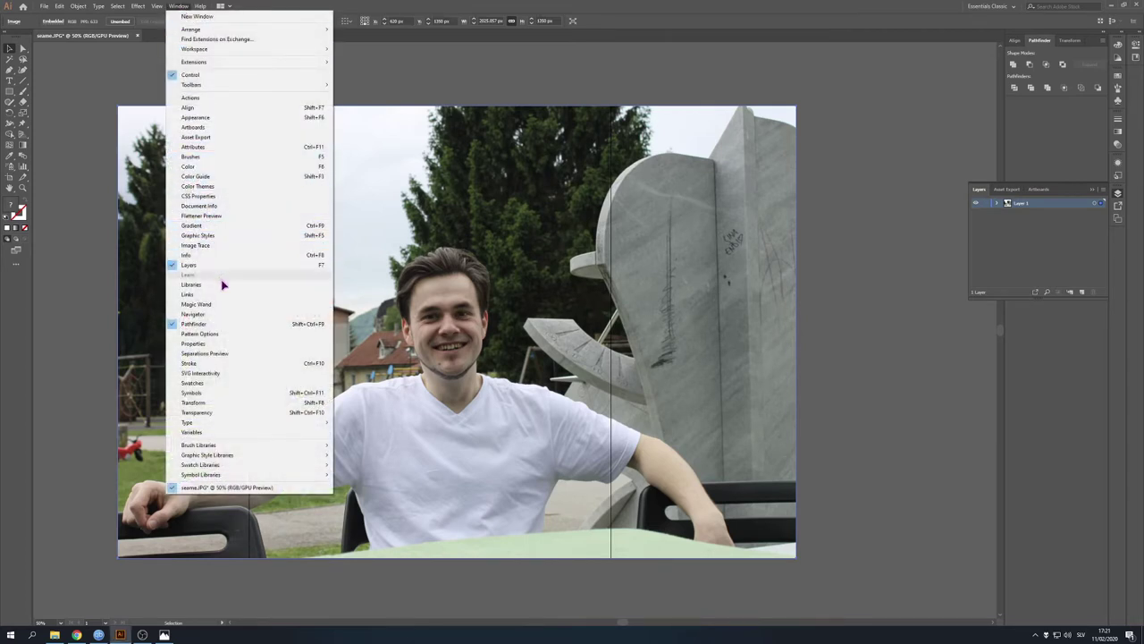
left_click(224, 251)
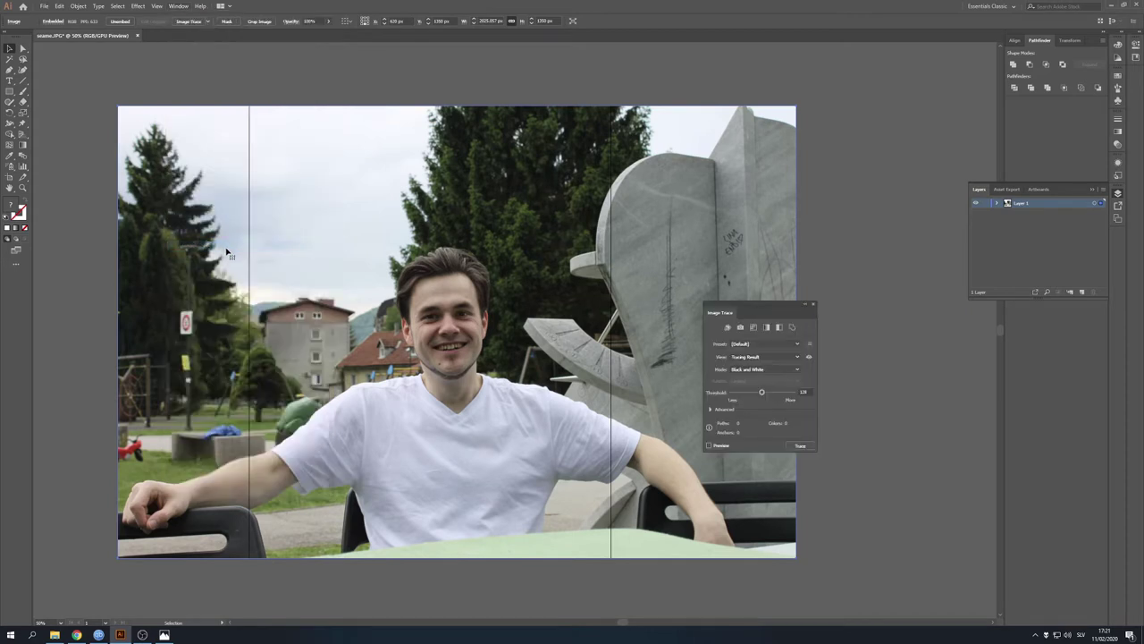
left_click_drag(758, 305, 873, 227)
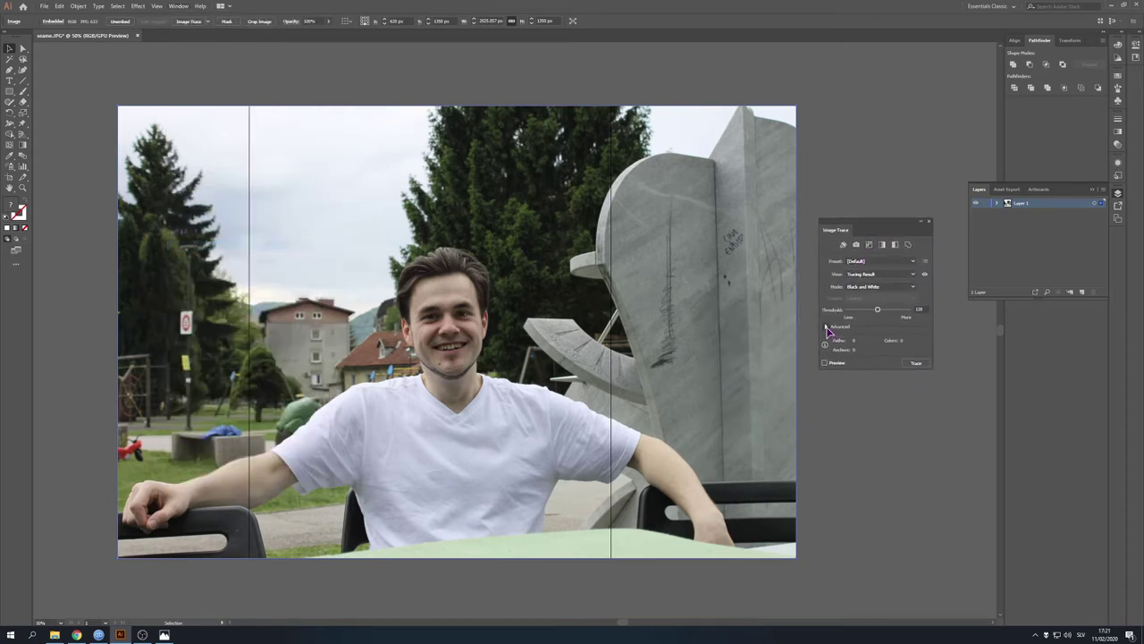
- Apply the Shades of Gray trace preset and accept the slow-tracing warning
left_click(878, 311)
left_click(885, 261)
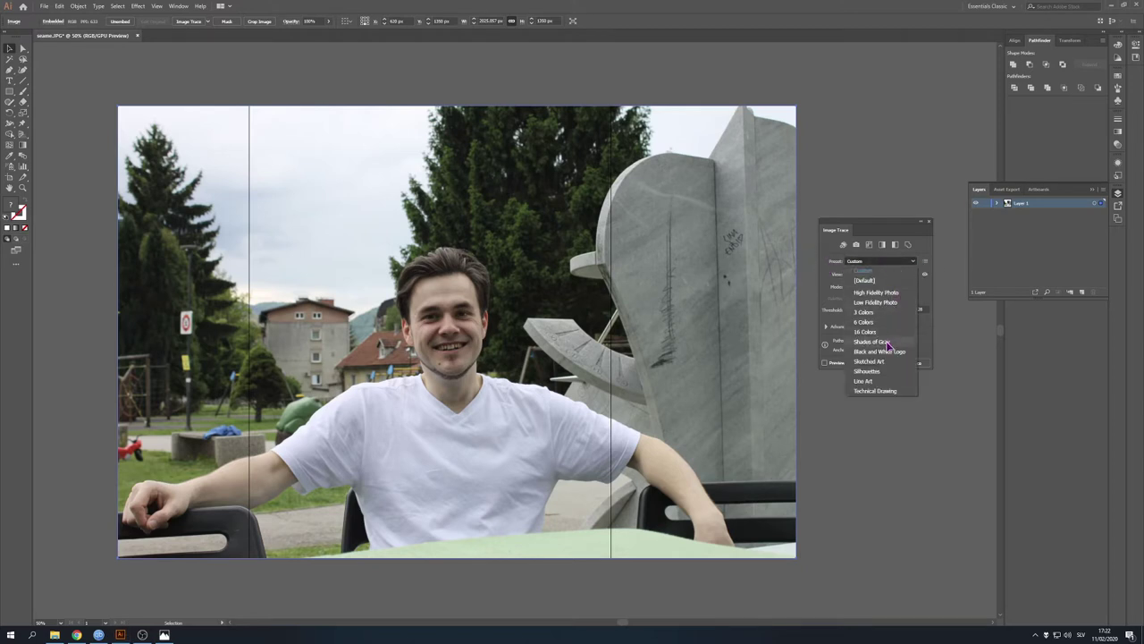
left_click(871, 341)
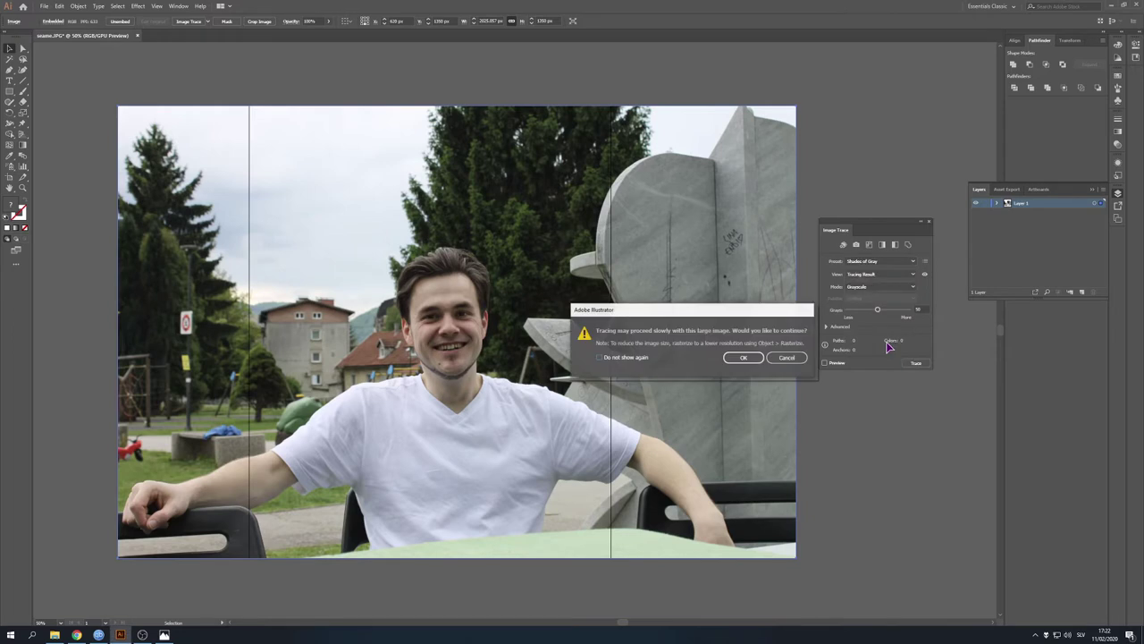
left_click(740, 359)
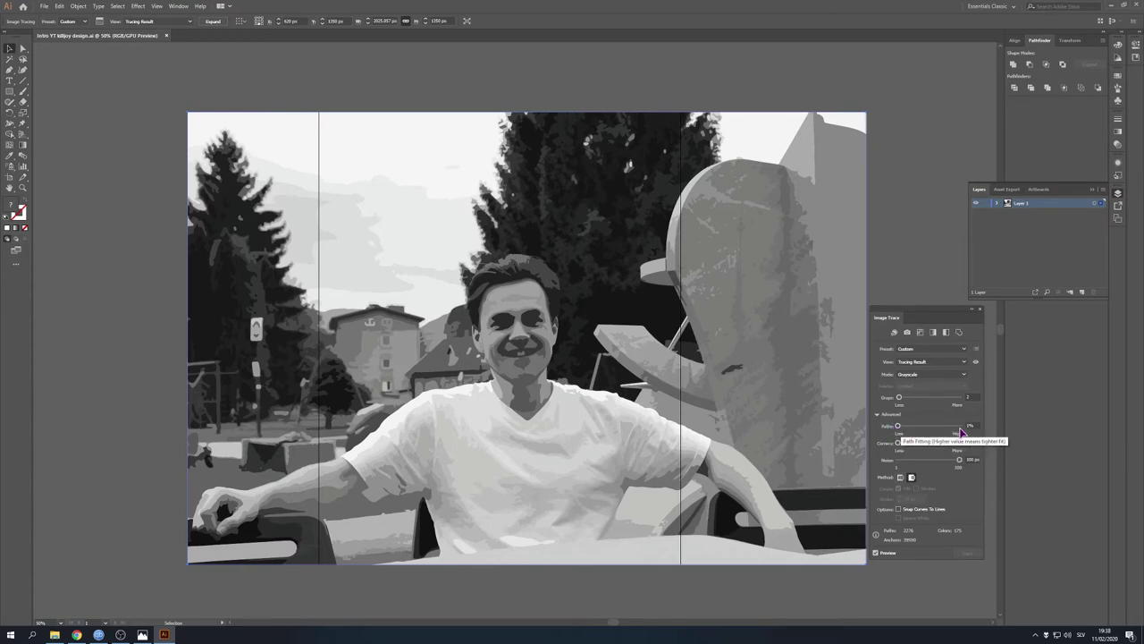
- Zoom in to check the trace details, then close the Image Trace panel
scroll(500, 394, "up", 6)
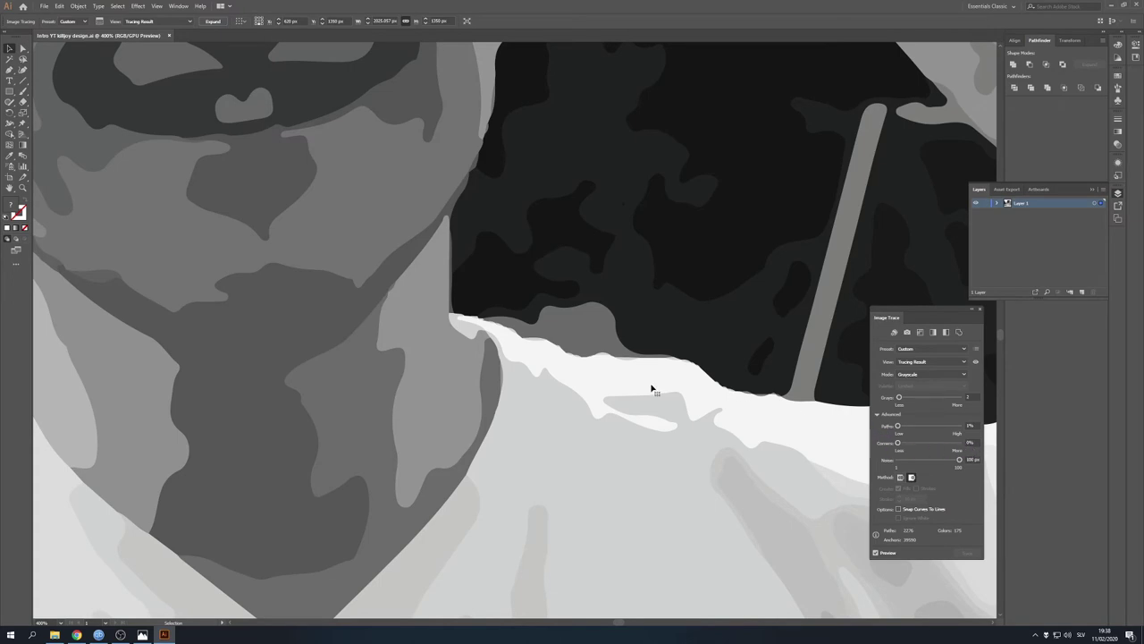
scroll(661, 370, "up", 1)
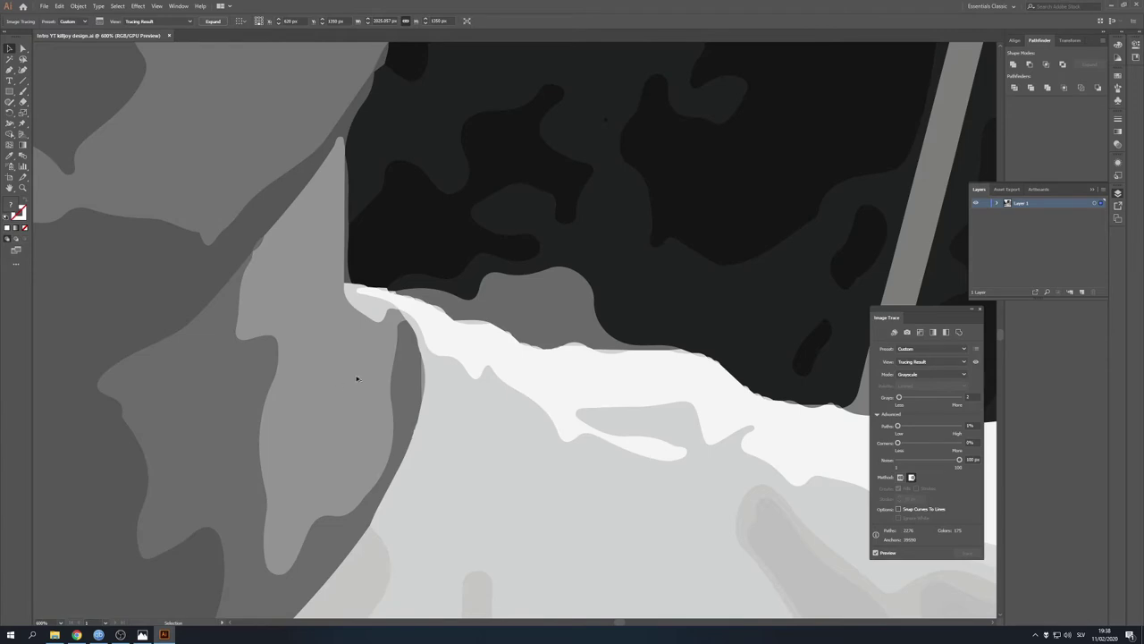
scroll(547, 358, "up", 1)
scroll(656, 378, "down", 1)
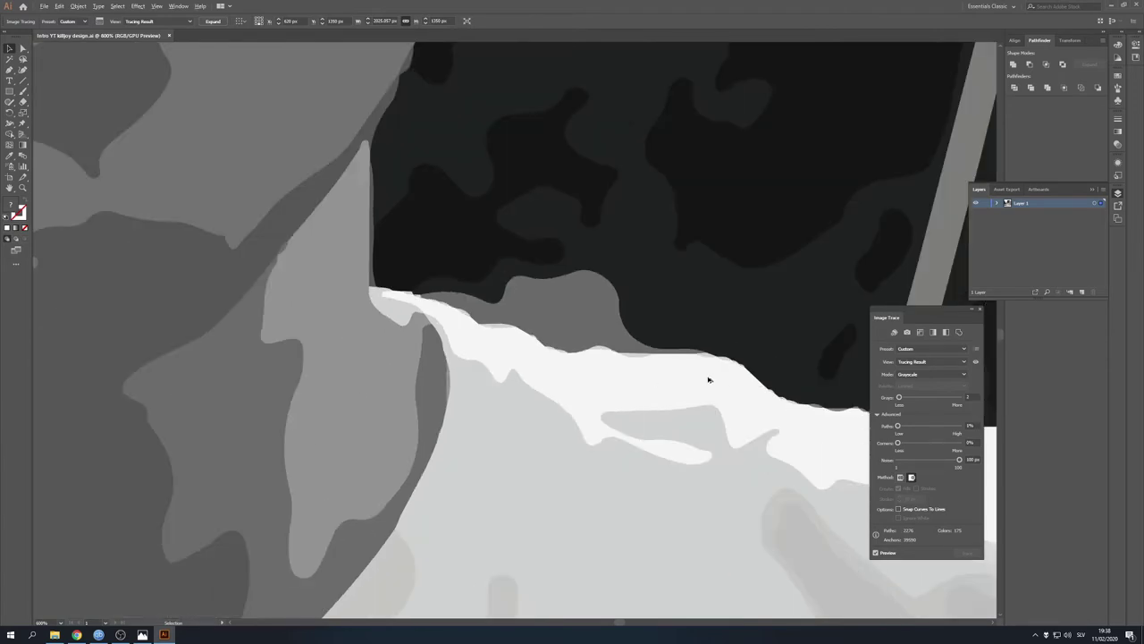
scroll(708, 380, "down", 2)
scroll(708, 380, "down", 3)
scroll(715, 400, "down", 2)
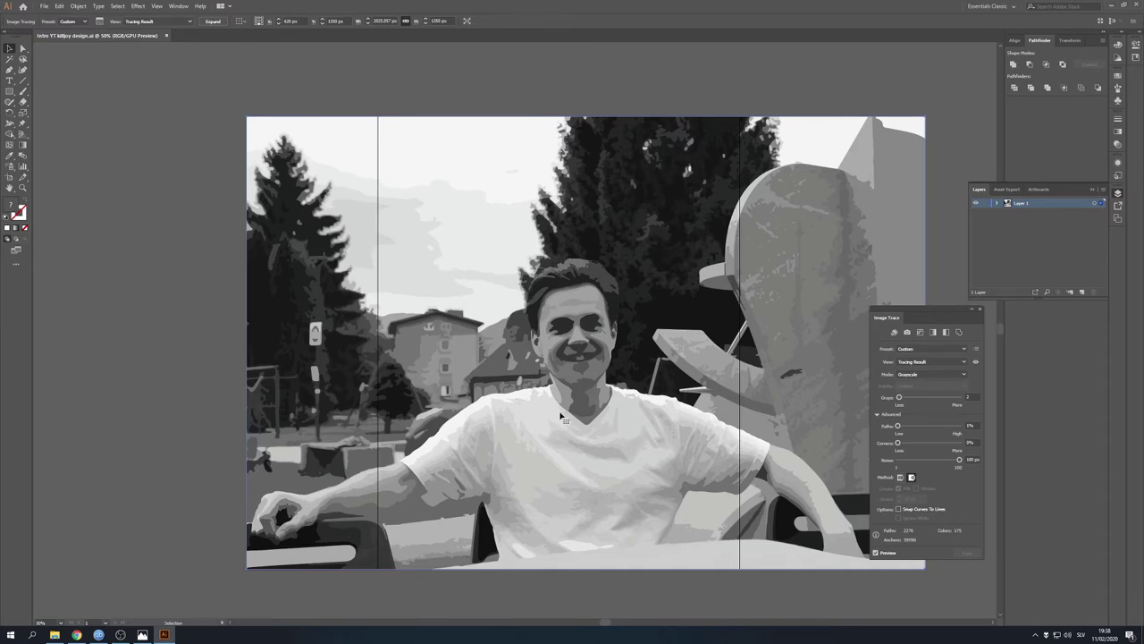
left_click(978, 311)
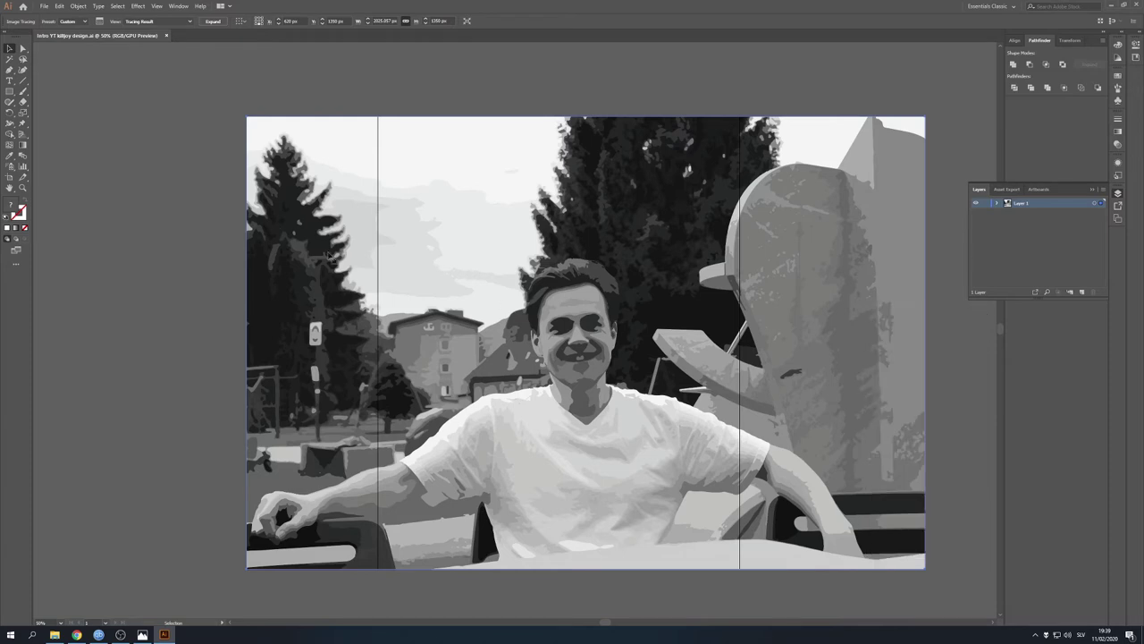
- Expand the traced image into editable vector shapes
left_click(175, 226)
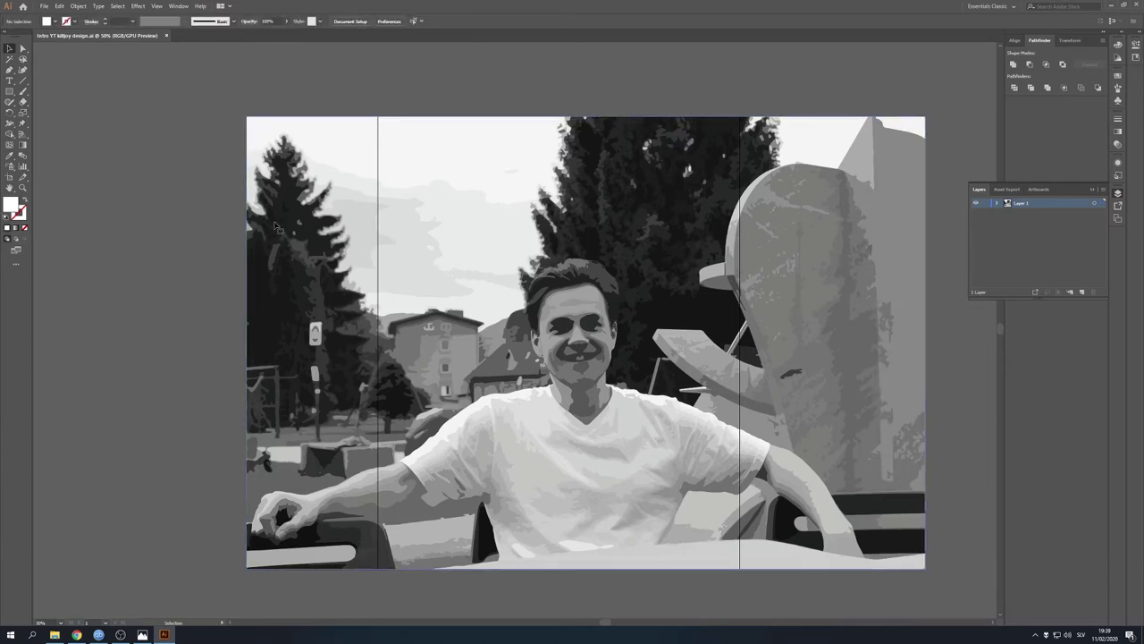
left_click(277, 228)
left_click(79, 7)
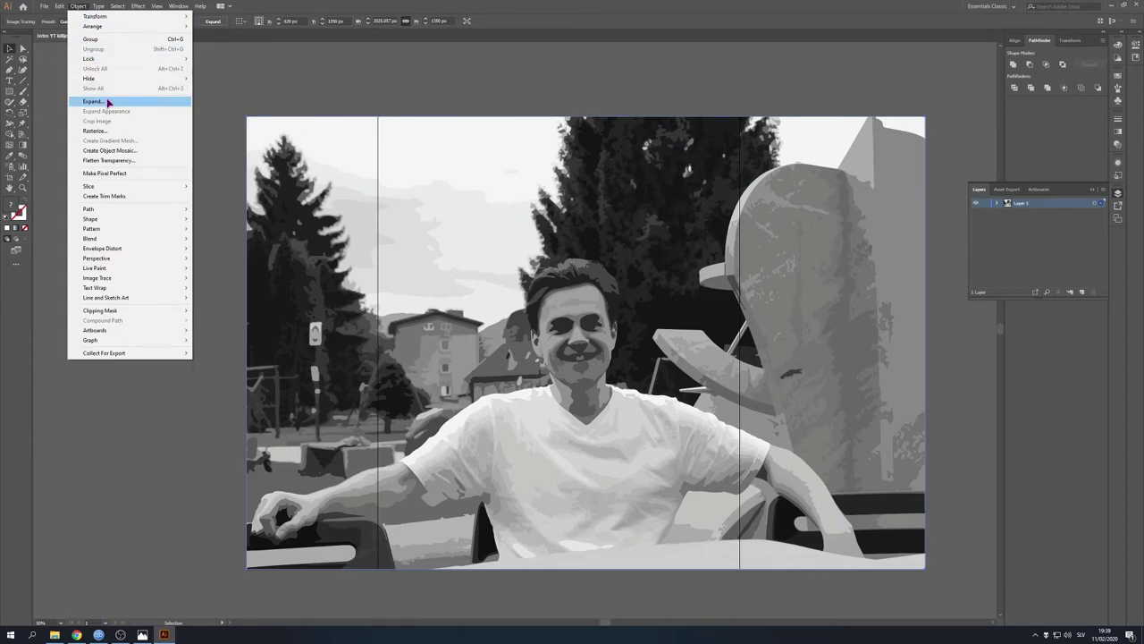
left_click(108, 103)
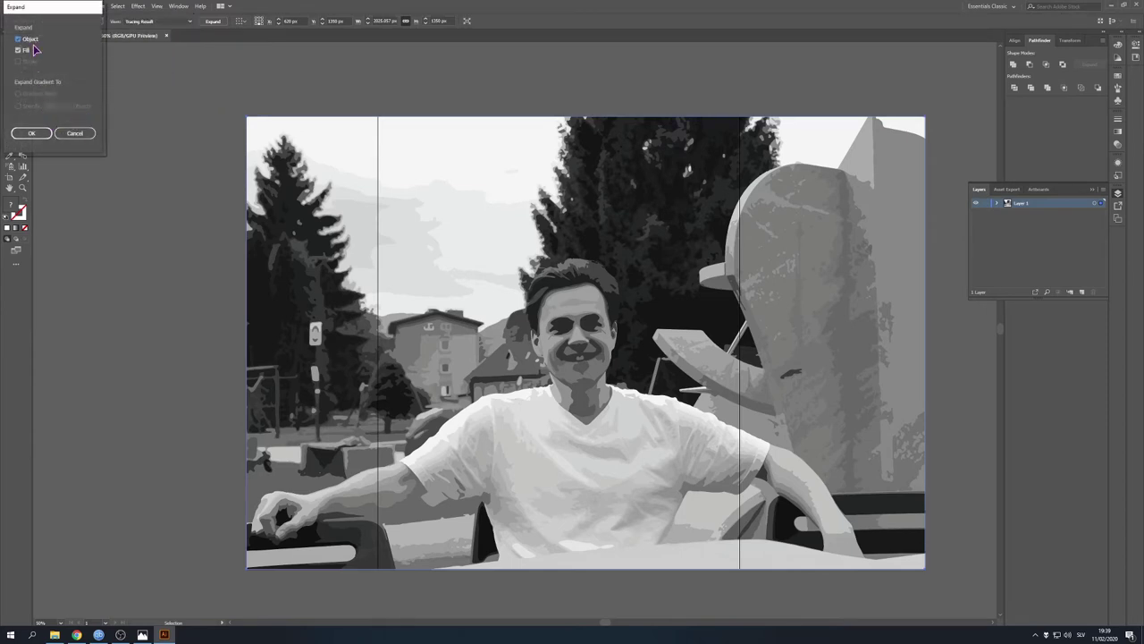
left_click(32, 136)
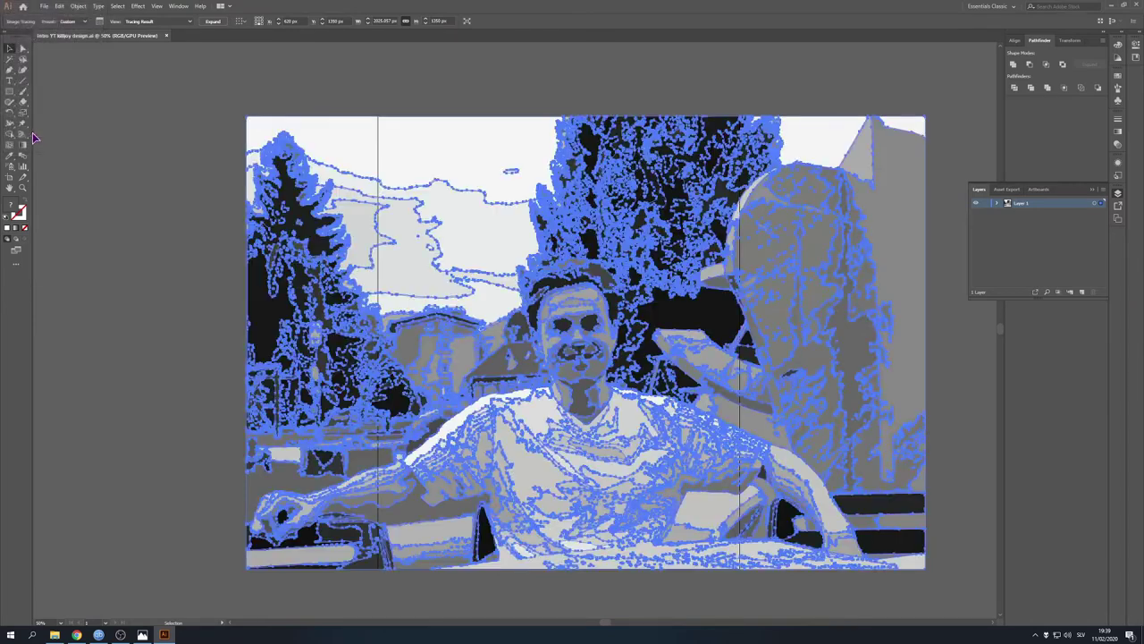
- Ungroup the expanded trace shapes and select the sky shape on its own
right_click(465, 160)
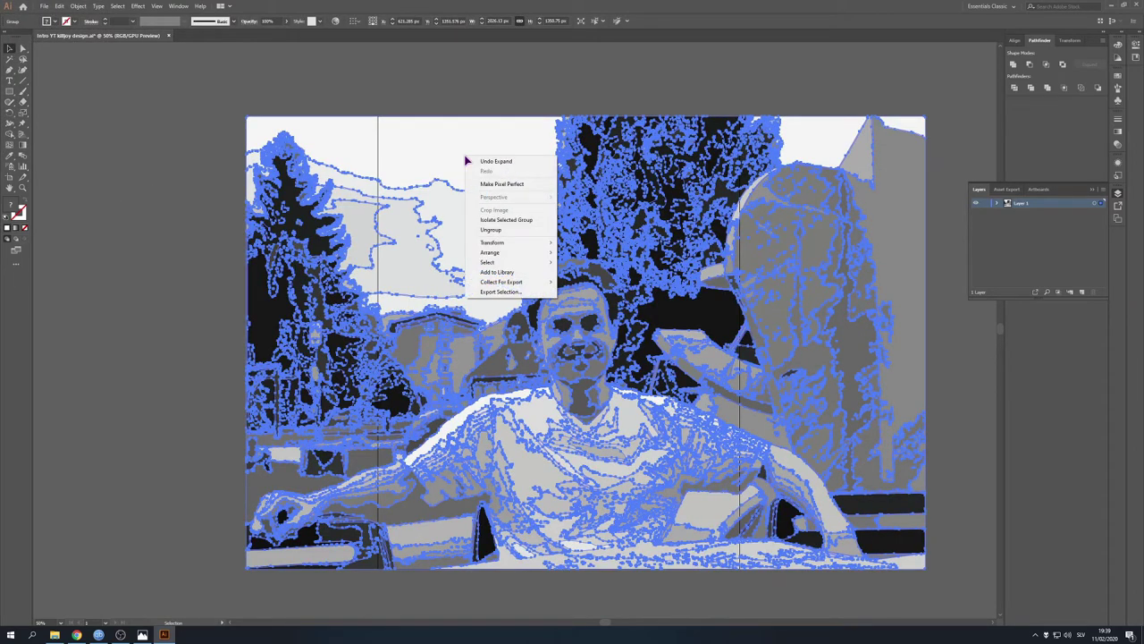
left_click(494, 231)
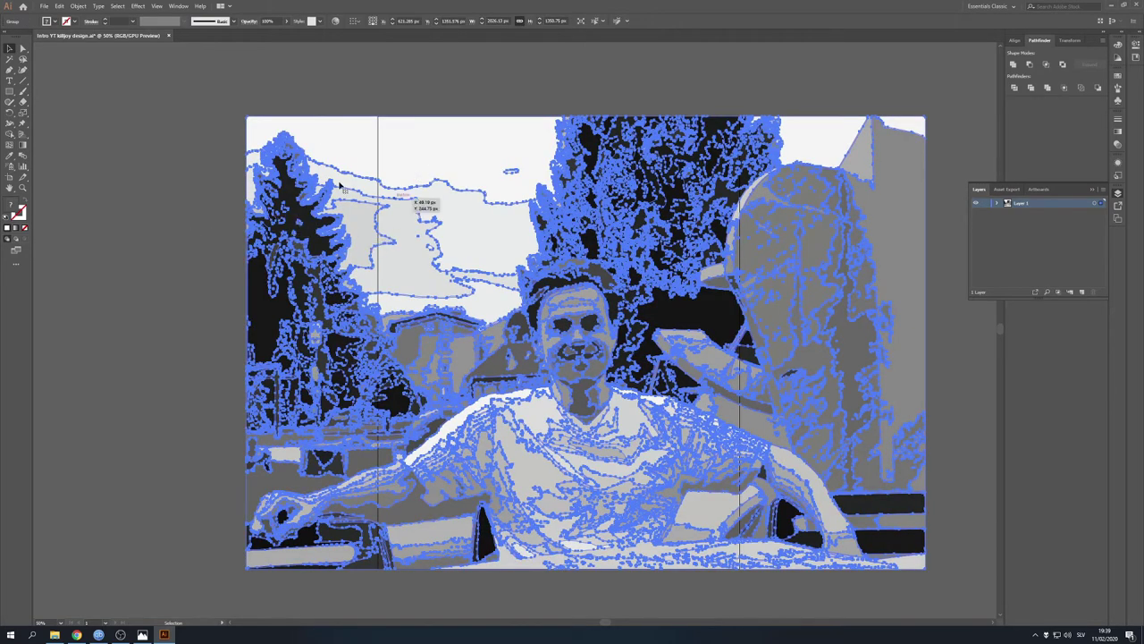
right_click(431, 151)
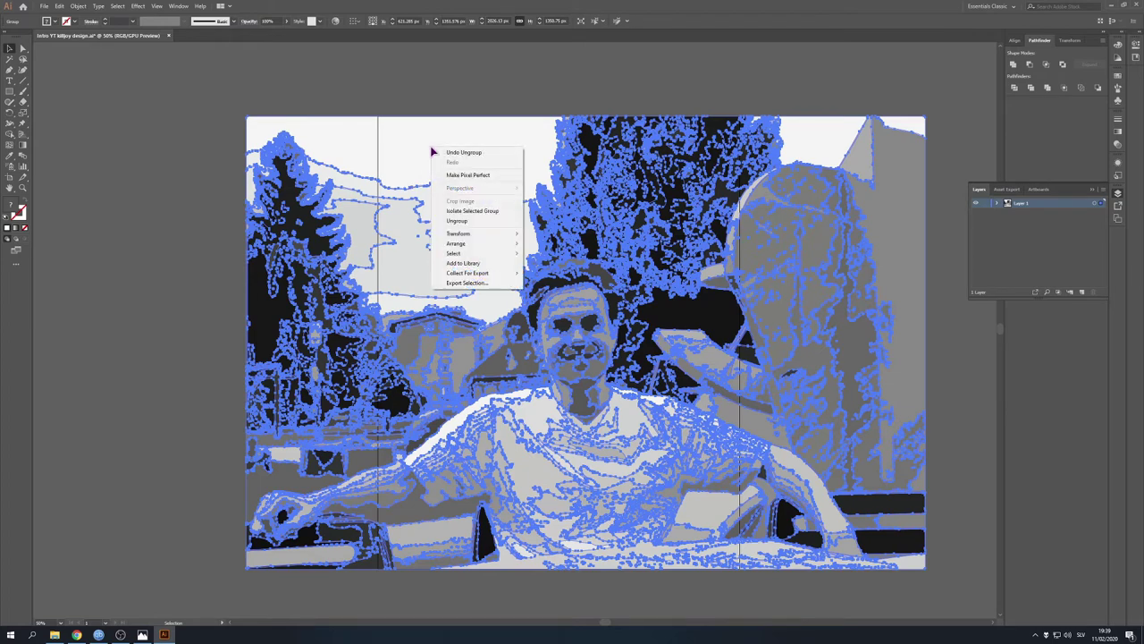
left_click(472, 223)
left_click(159, 239)
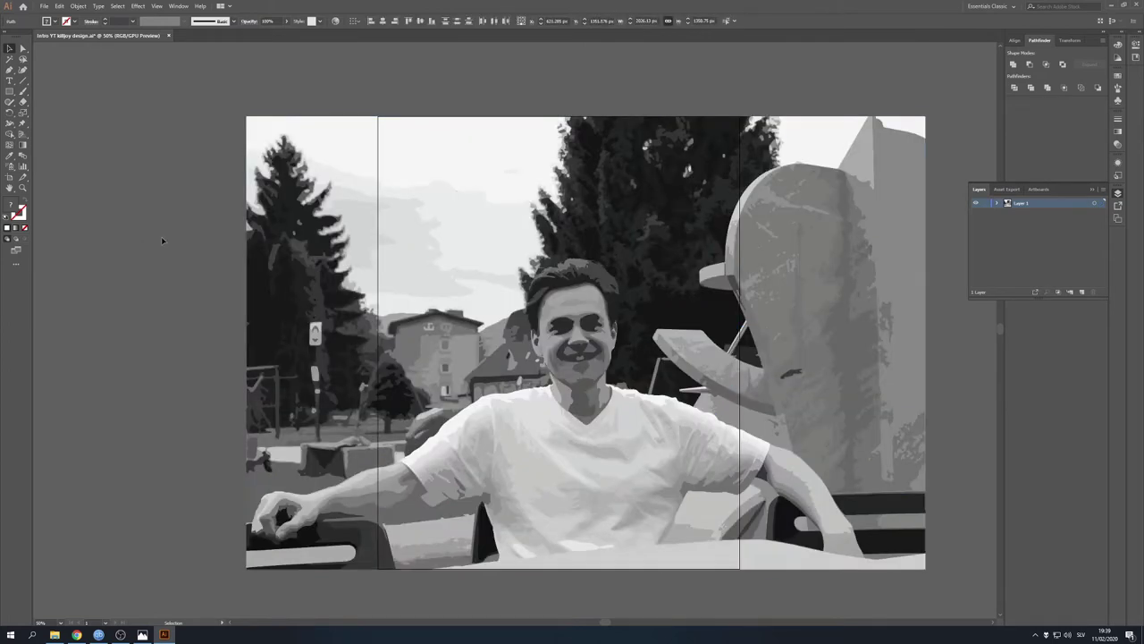
left_click(421, 146)
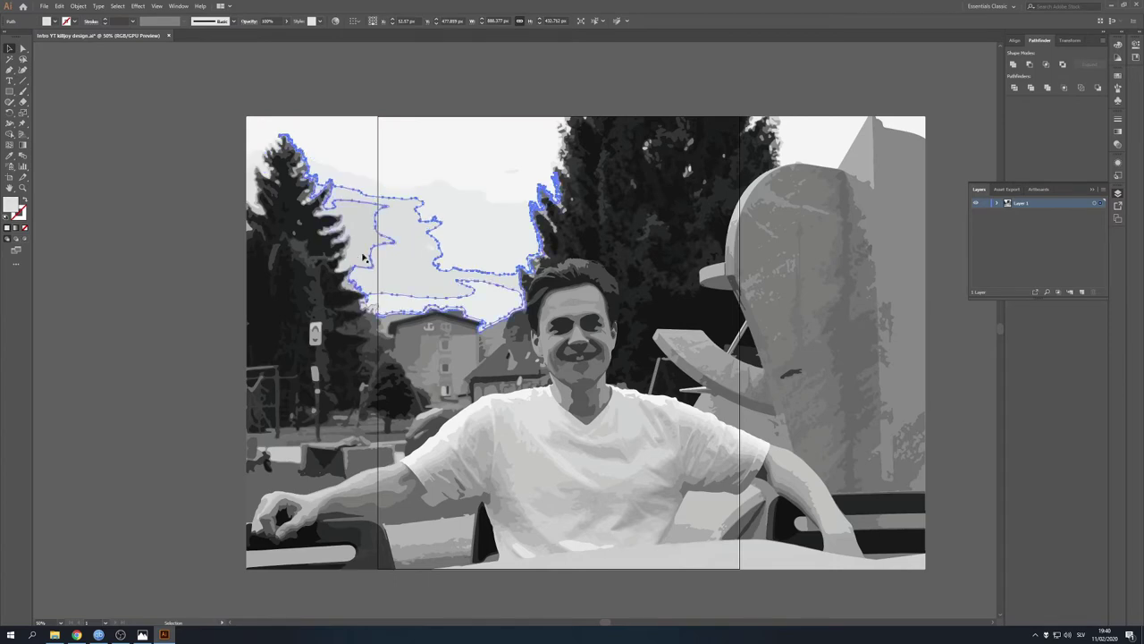
- Select the dark tree shape on the left to inspect it
left_click(285, 291)
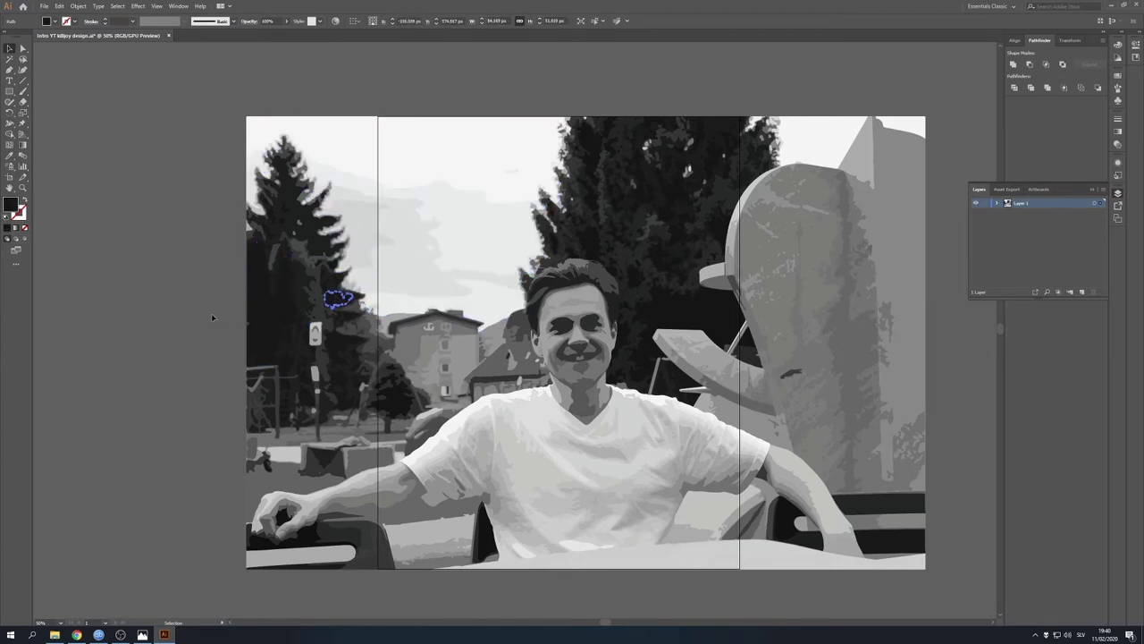
scroll(357, 321, "down", 1)
scroll(392, 347, "up", 1)
scroll(391, 347, "down", 1)
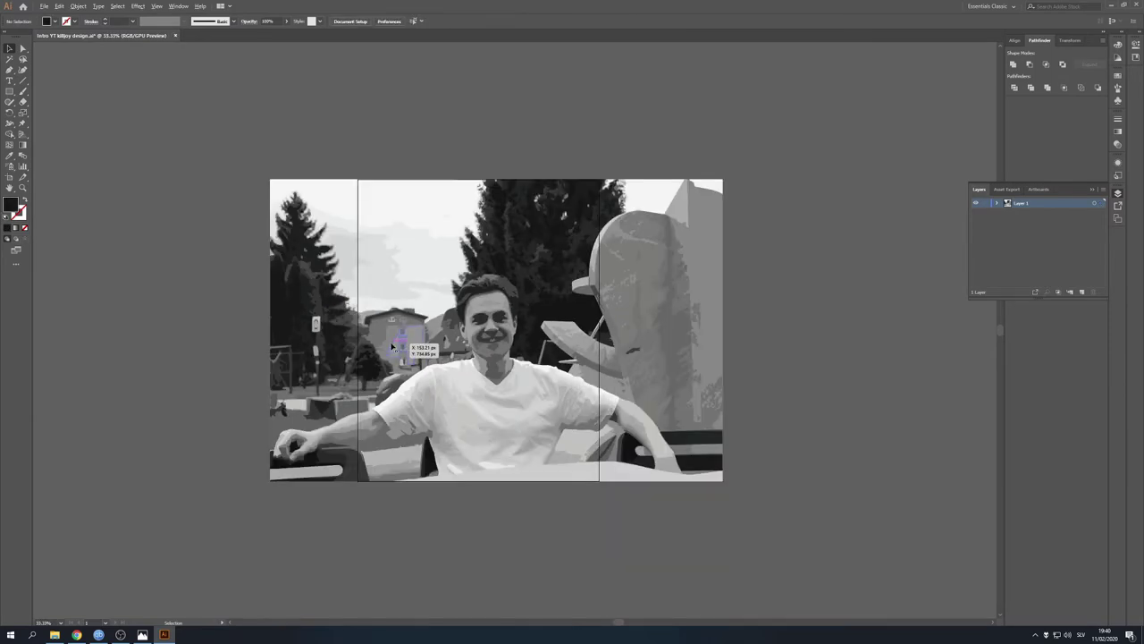
scroll(393, 345, "up", 1)
scroll(395, 344, "down", 1)
scroll(399, 341, "up", 1)
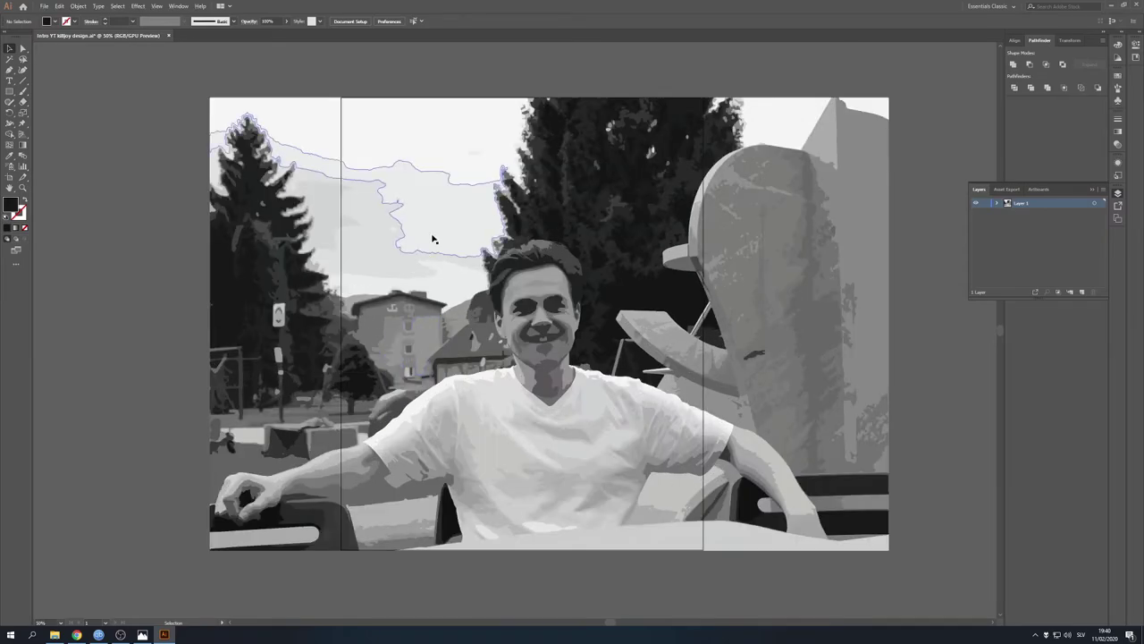
- Test-move the whole trace and undo it, then view the Killjoys reference in Photos
left_click(505, 334)
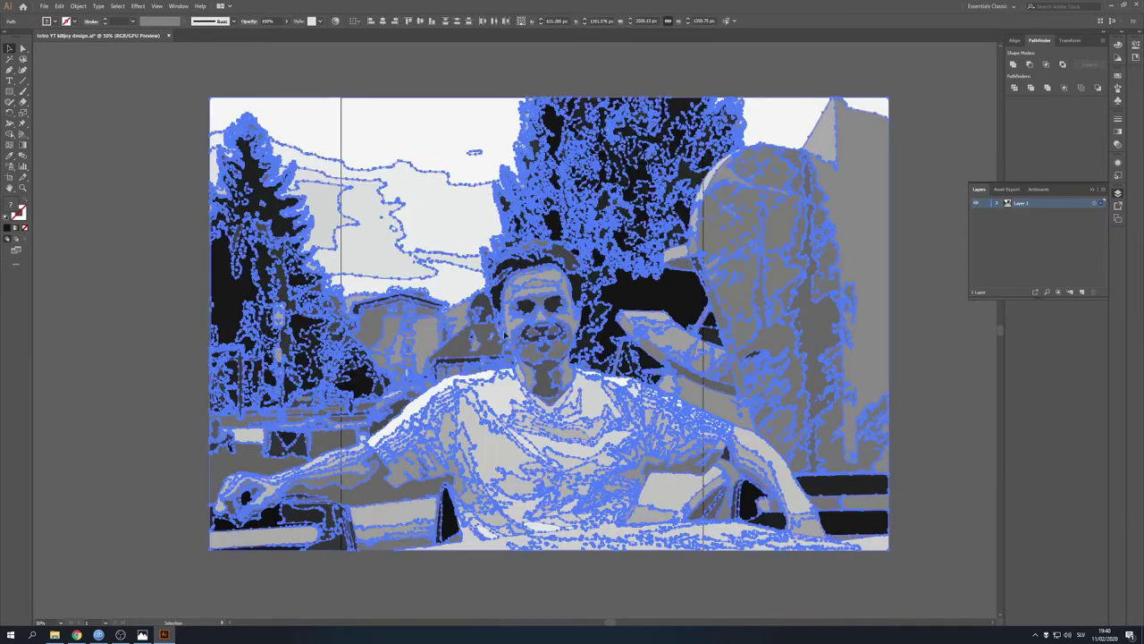
mouse_move(501, 328)
left_mouse_down()
mouse_move(451, 327)
mouse_move(440, 309)
left_mouse_up()
key("ctrl+z")
left_click(126, 541)
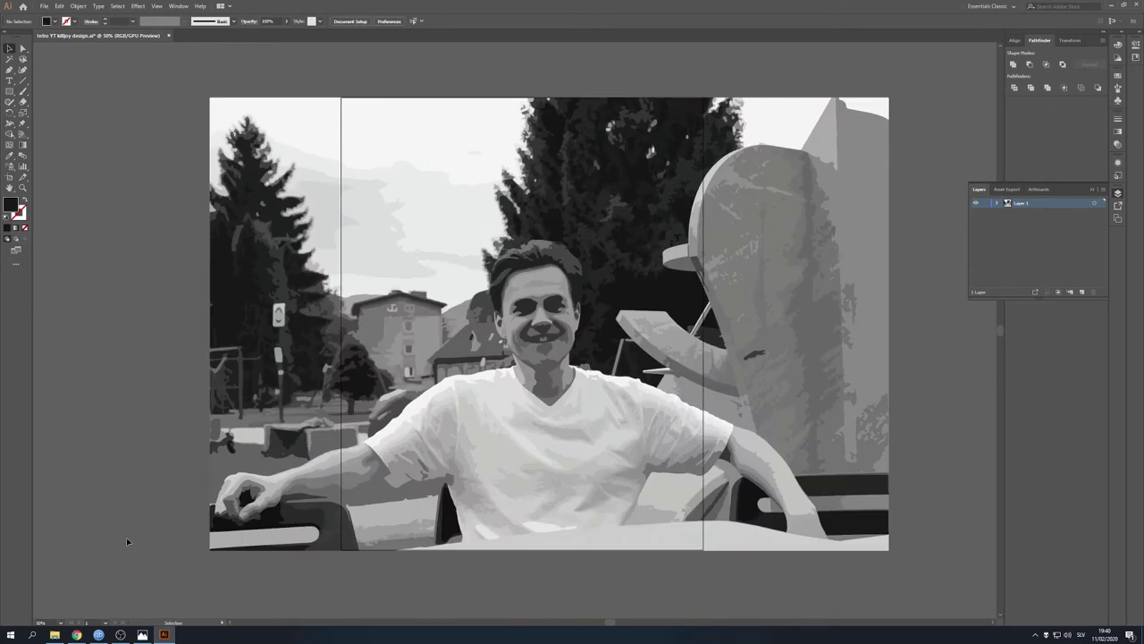
left_click(143, 633)
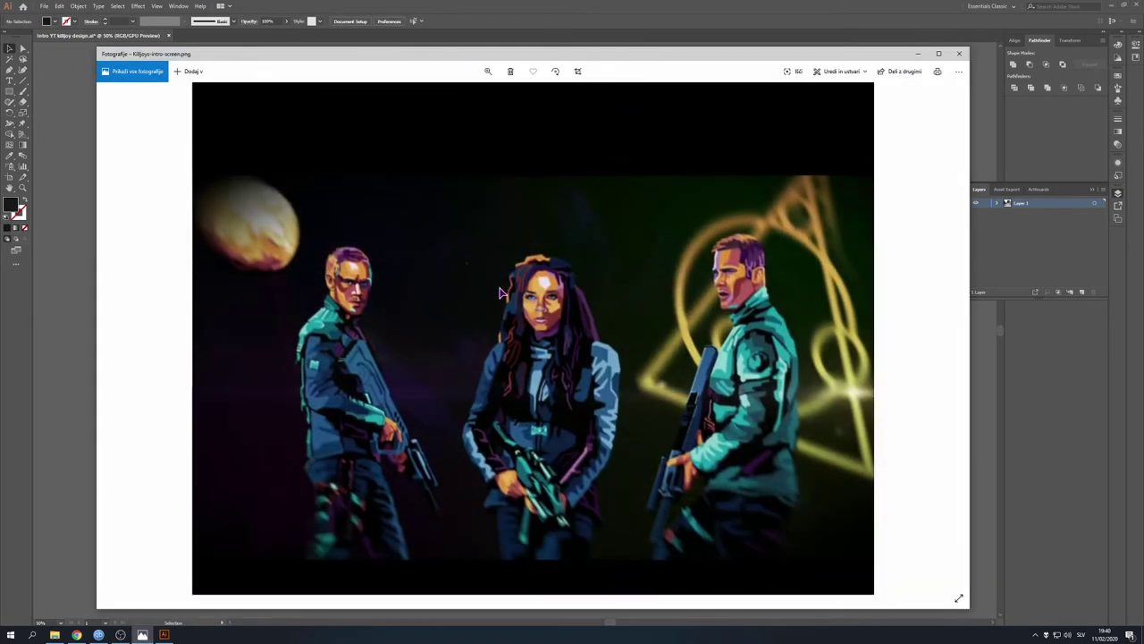
- Drag Killjoys-intro-screen.png from File Explorer onto the canvas, positioned up and left of the photo
left_click(960, 54)
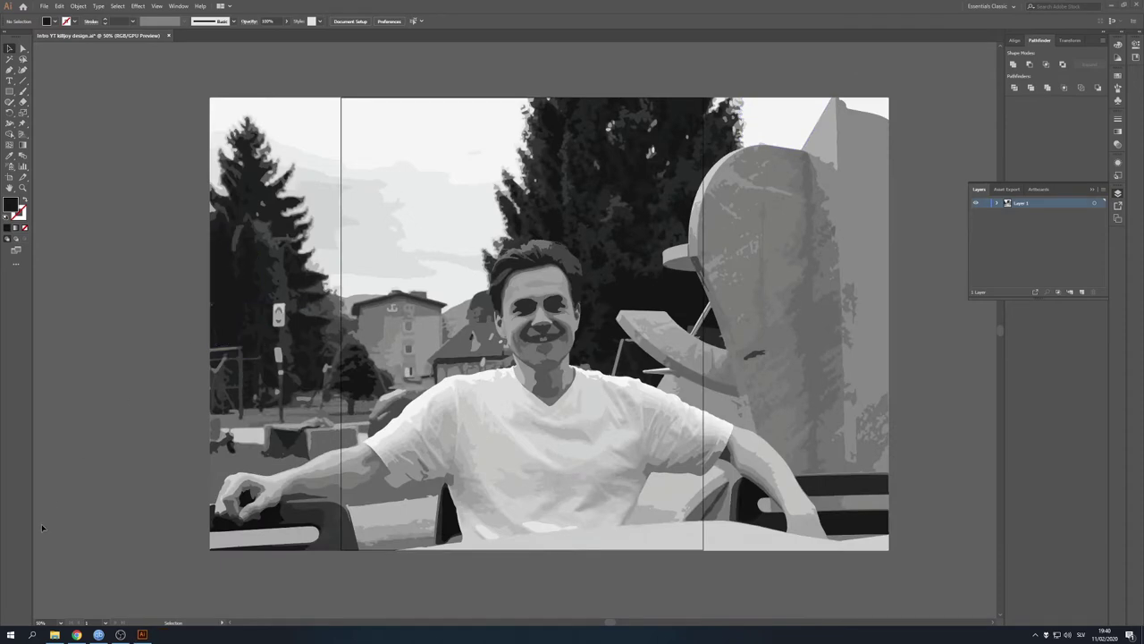
left_click(54, 634)
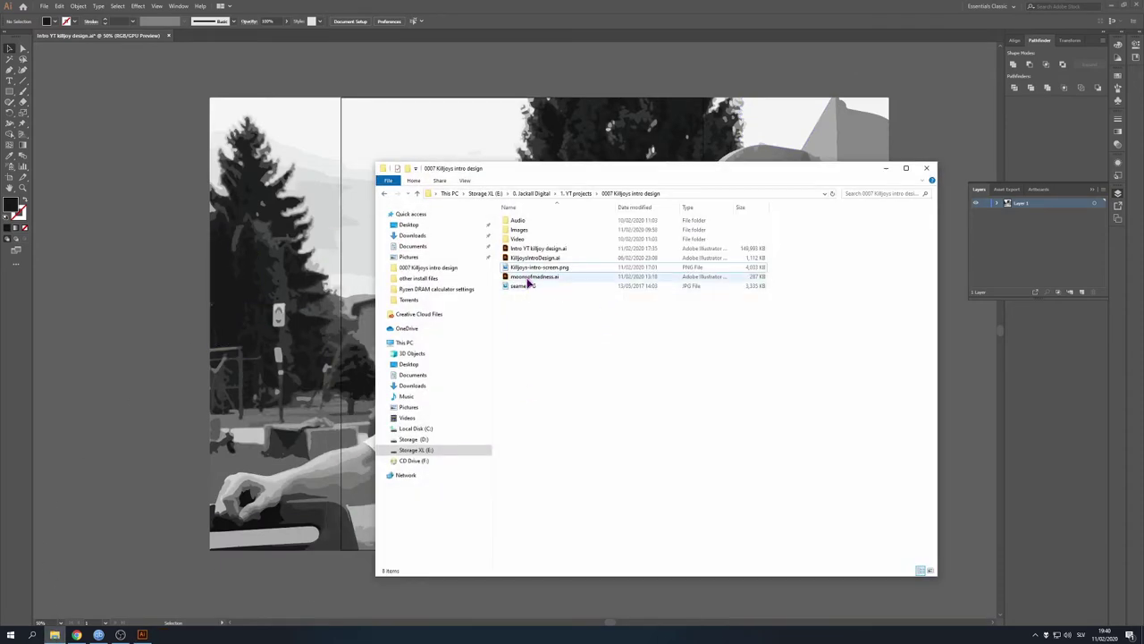
left_click_drag(528, 277, 232, 291)
key("ctrl+minus")
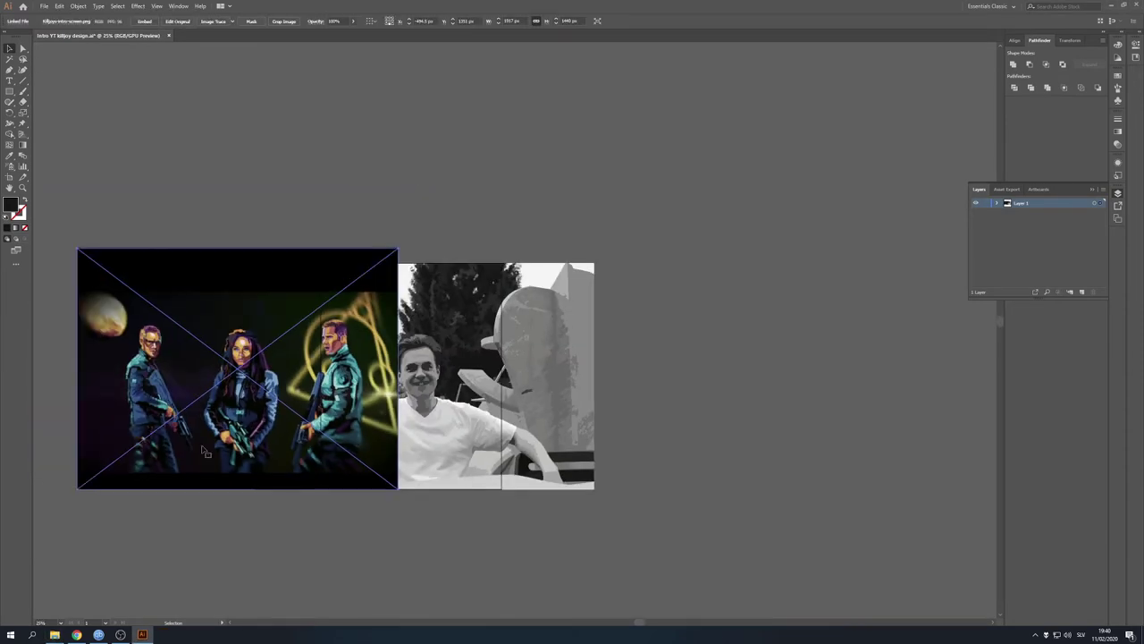
left_click_drag(157, 390, 298, 184)
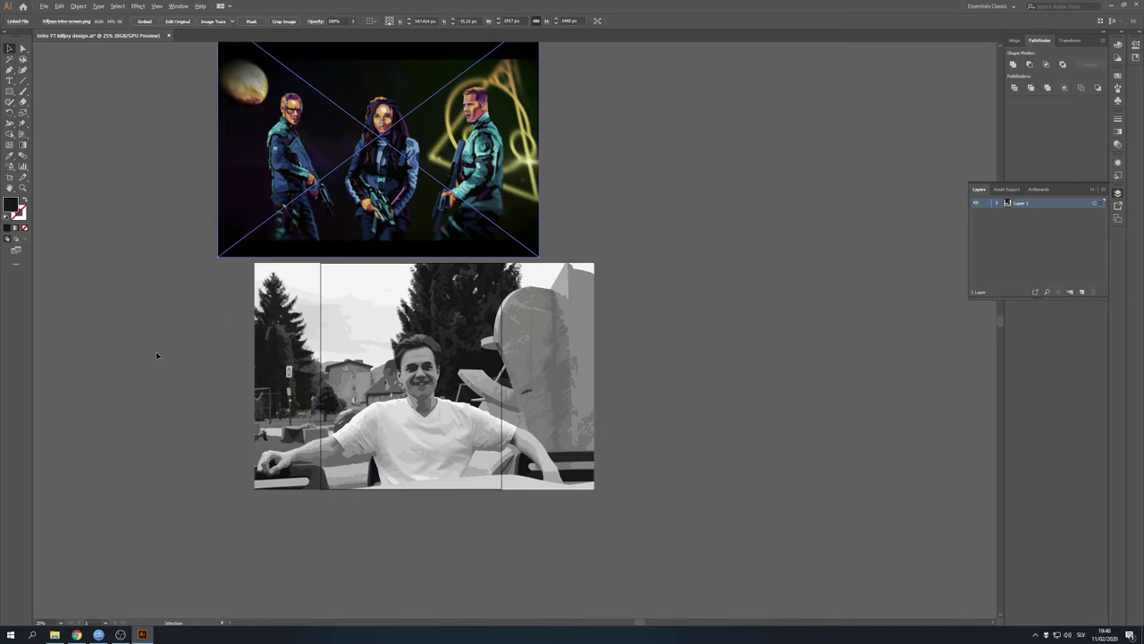
left_click_drag(156, 355, 328, 323)
left_click(338, 451)
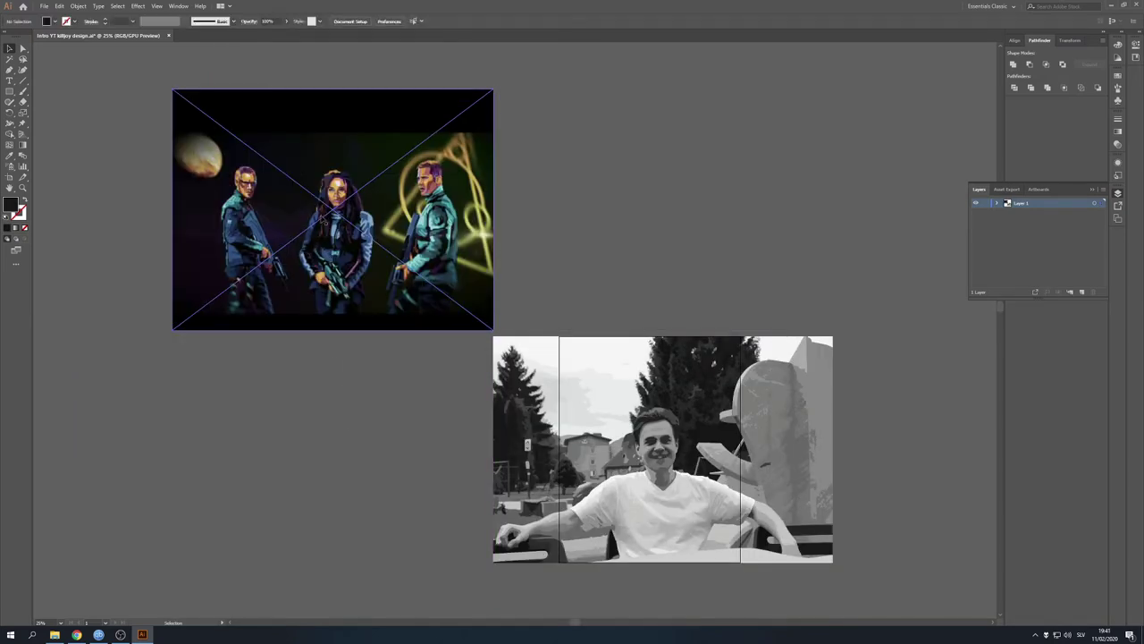
scroll(338, 453, "up", 1)
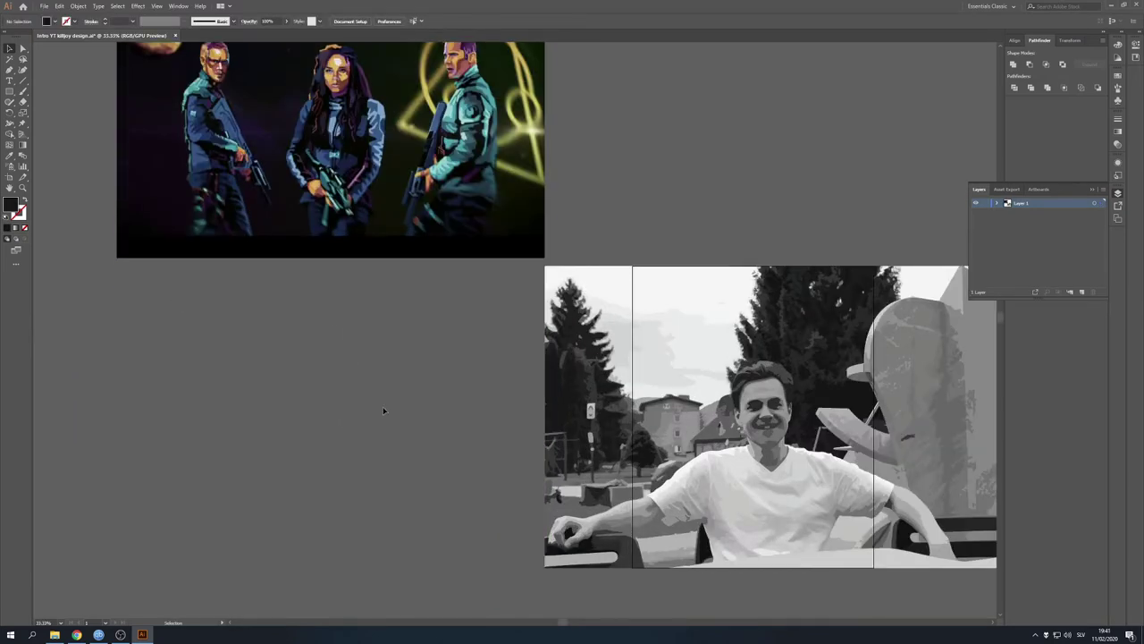
scroll(383, 405, "up", 1)
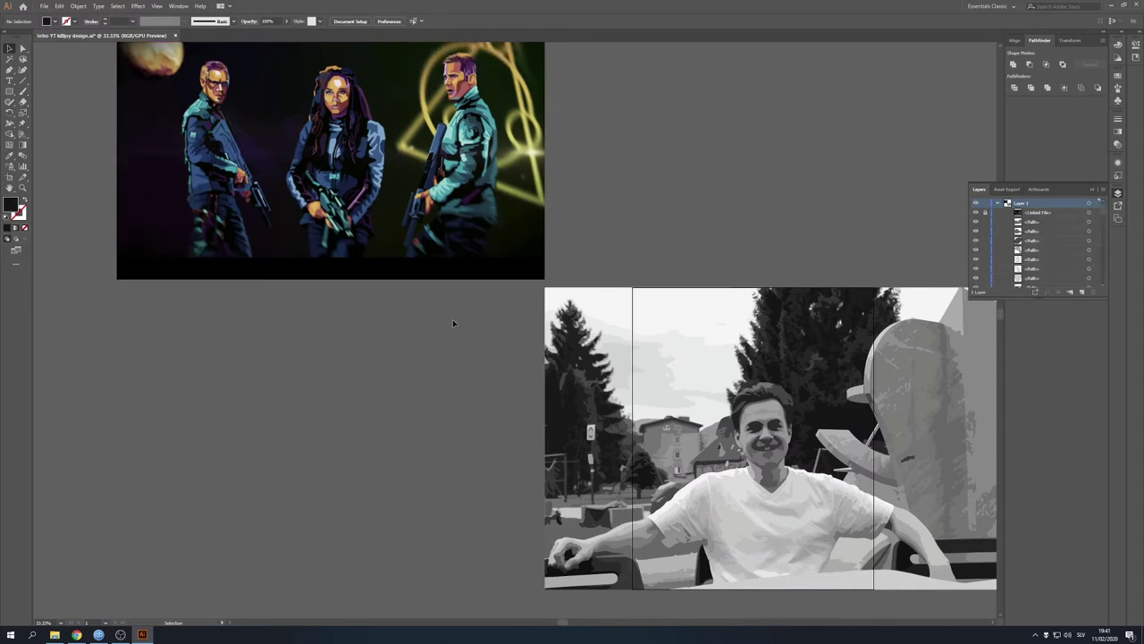
left_click(9, 50)
left_click(10, 158)
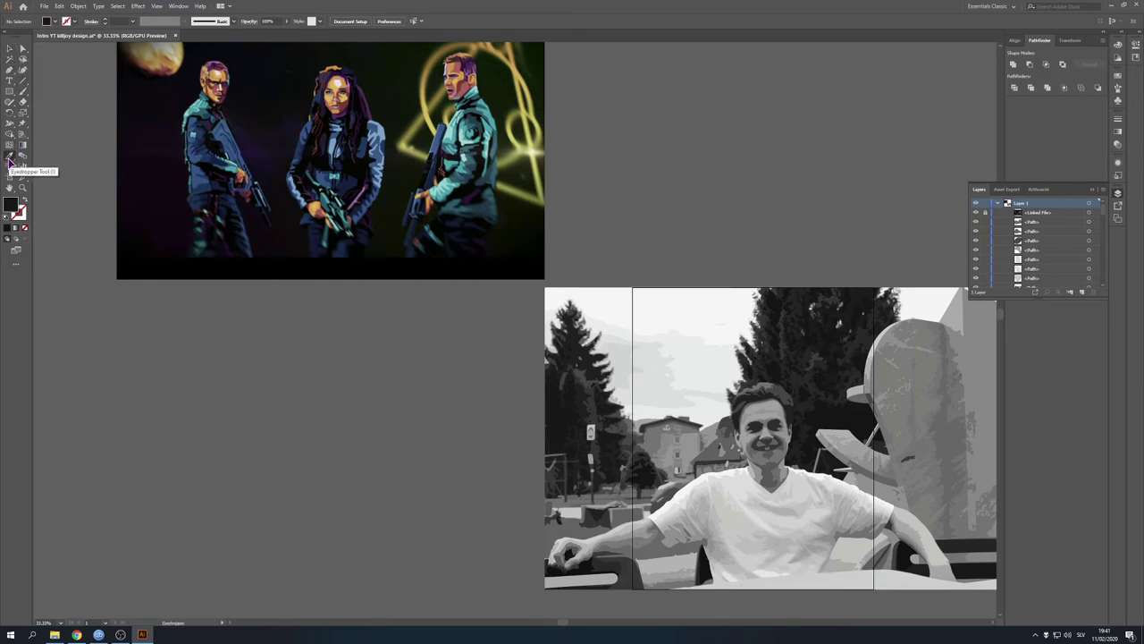
left_click(661, 312, "ctrl")
left_click(527, 108)
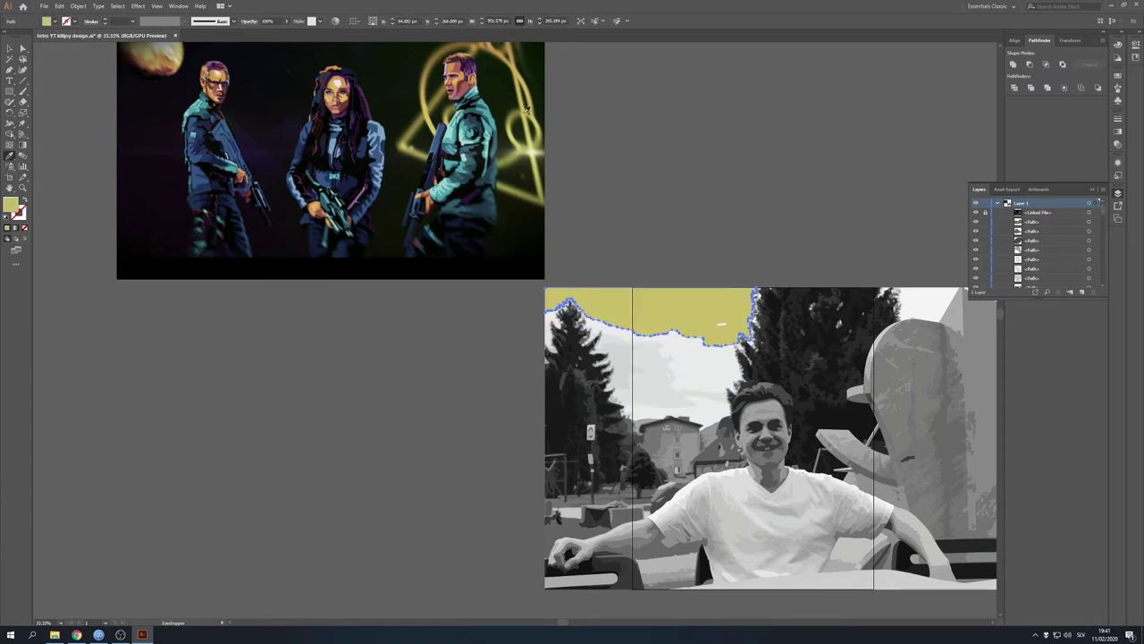
left_click(627, 267)
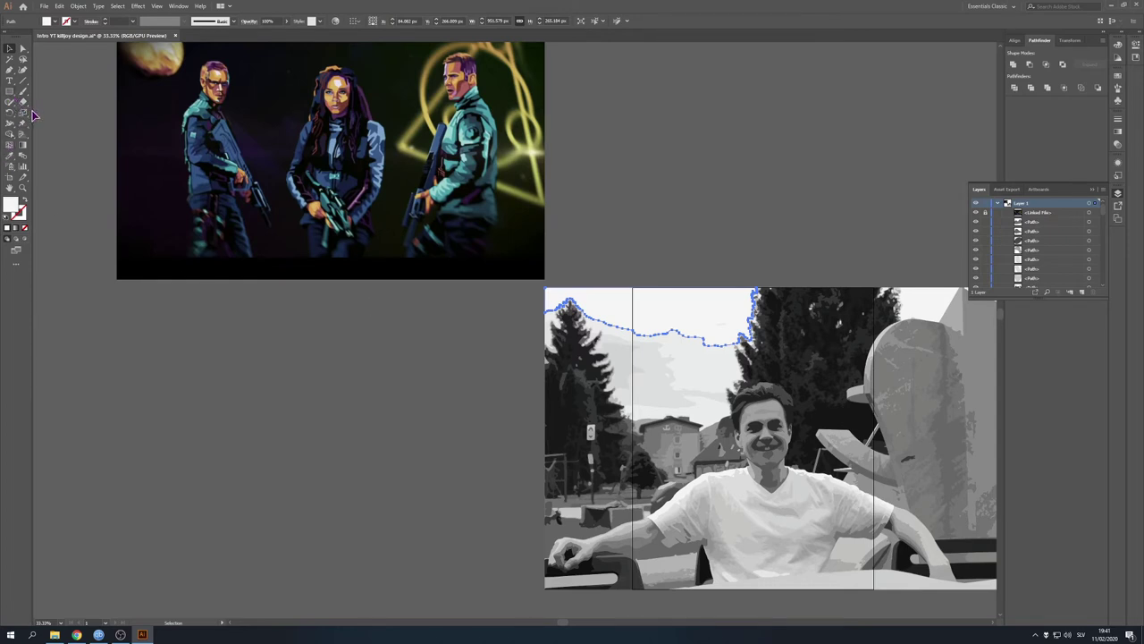
left_click(285, 311)
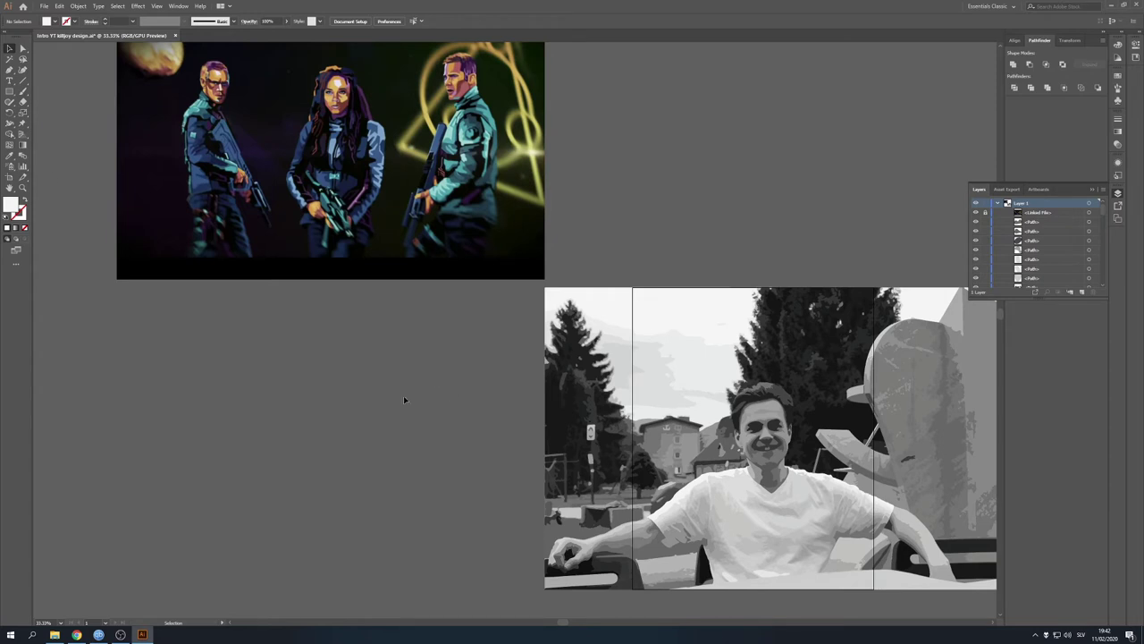
left_click(23, 81)
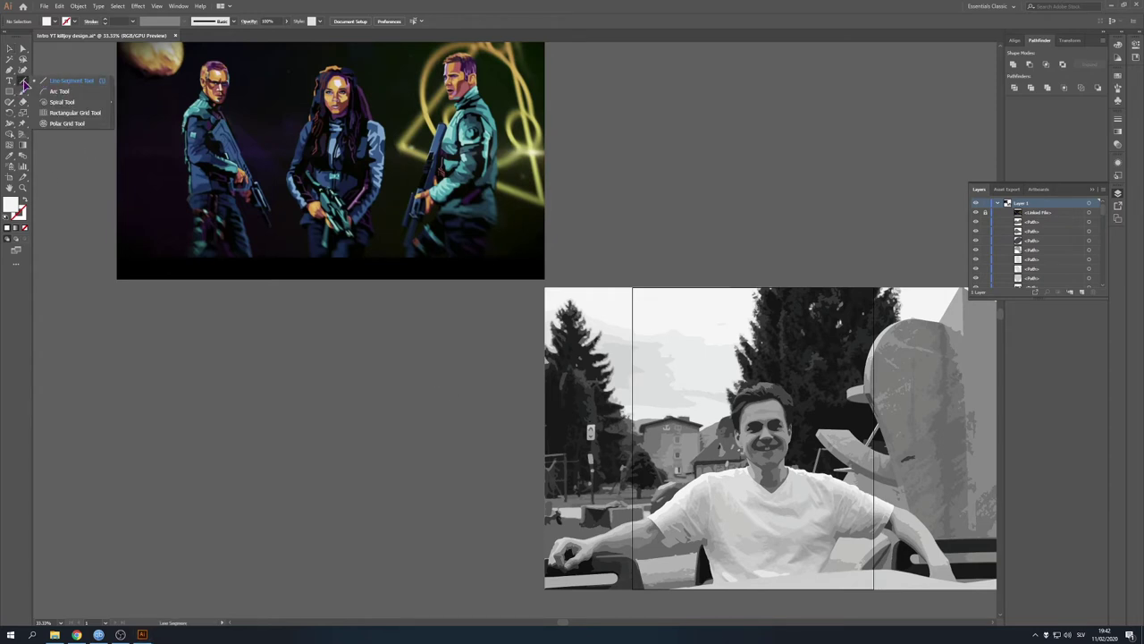
- Draw a rectangular grid left of the photo, adjusting rows and columns with the arrow keys
left_click(63, 116)
left_click_drag(341, 314, 487, 444)
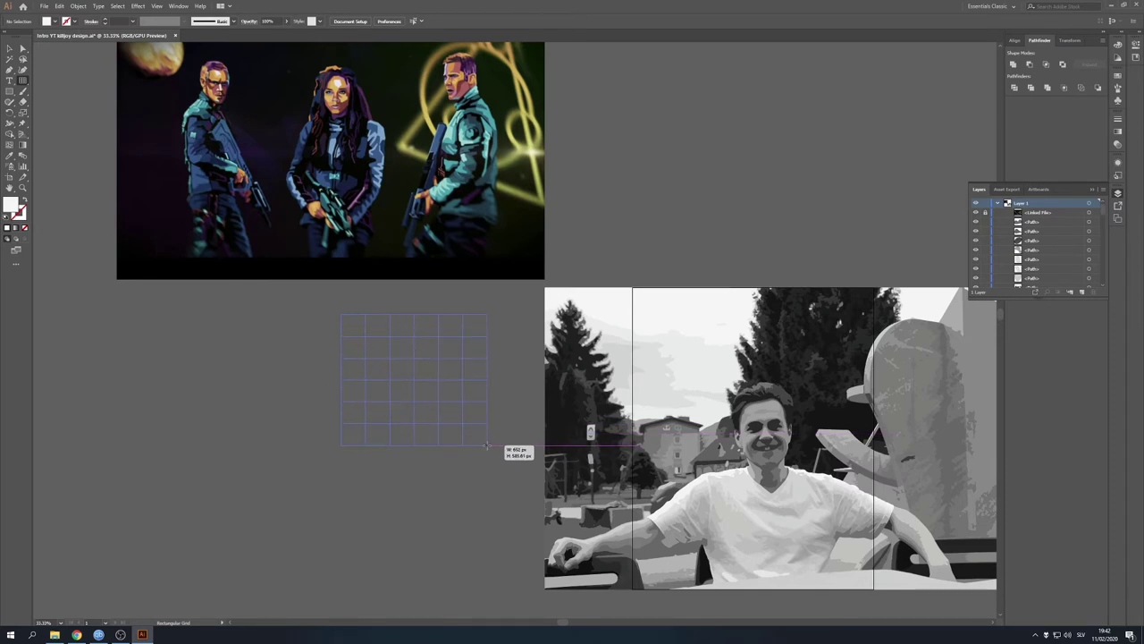
left_click_drag(486, 444, 485, 445)
key("Left")
key("Up")
key("Up")
key("Down")
key("Down")
mouse_move(486, 445)
left_mouse_down()
mouse_move(501, 439)
mouse_move(472, 427)
mouse_move(518, 491)
left_mouse_up()
key("Right")
key("Right")
key("Right")
key("Down")
key("Right")
key("Up")
key("Up")
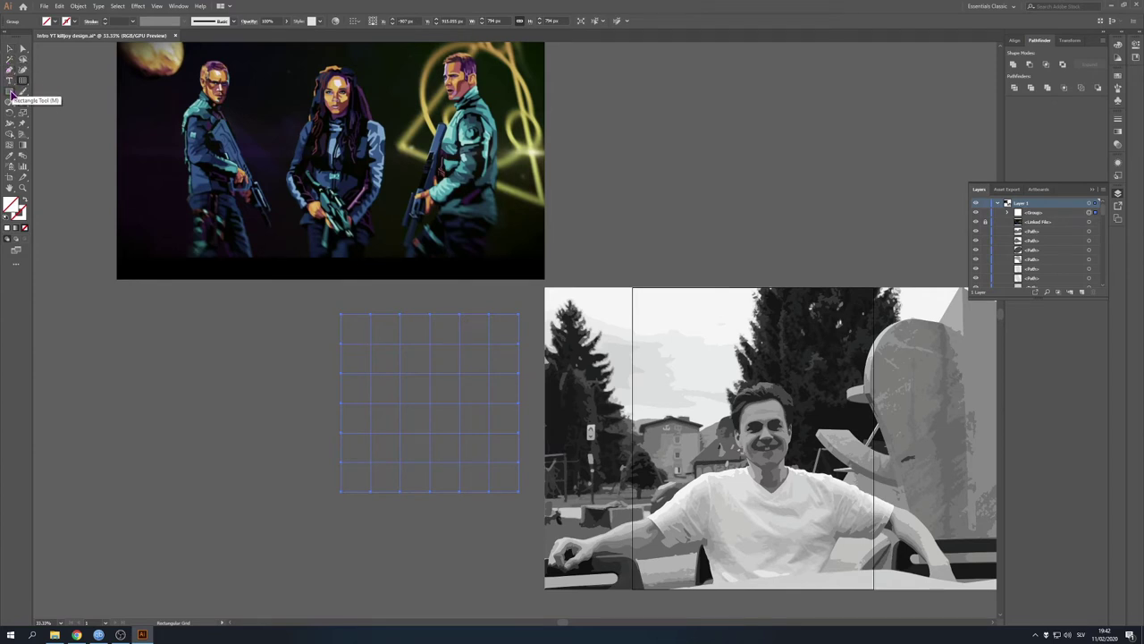
left_click(11, 92)
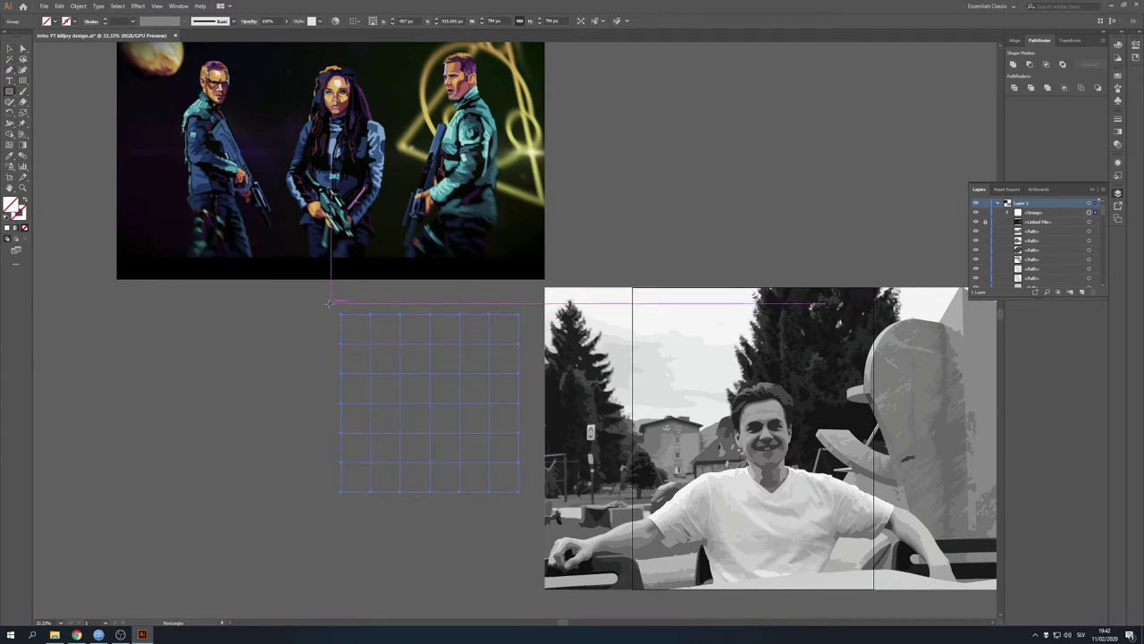
- Draw a rectangle over the grid, fill it white (ffffff), then select the grid area
left_click_drag(329, 302, 531, 503)
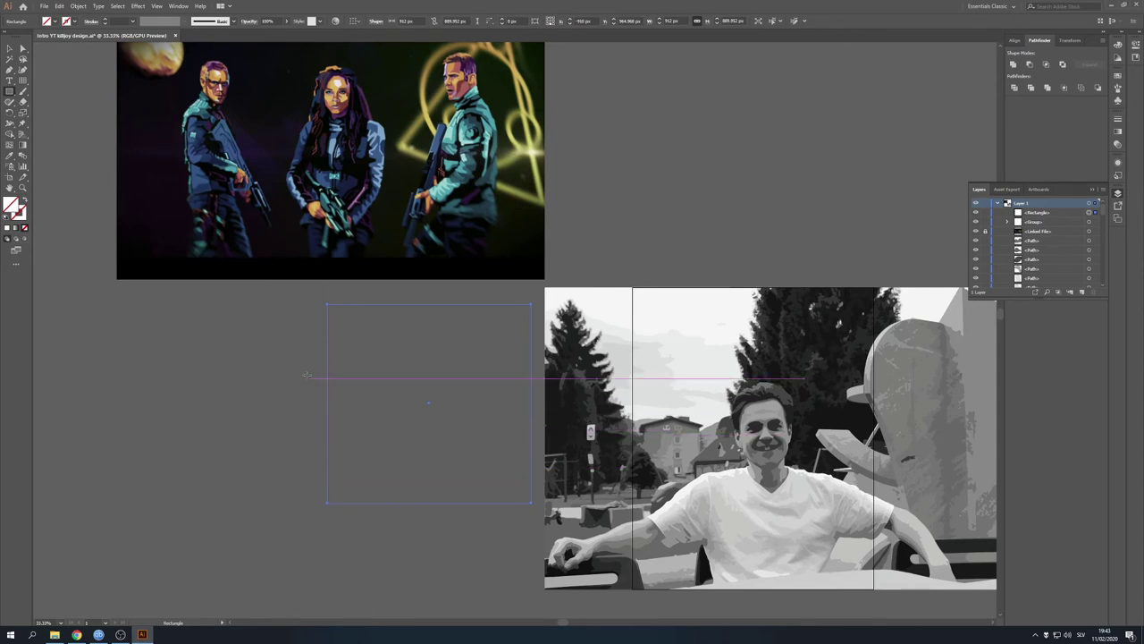
double_click(14, 206)
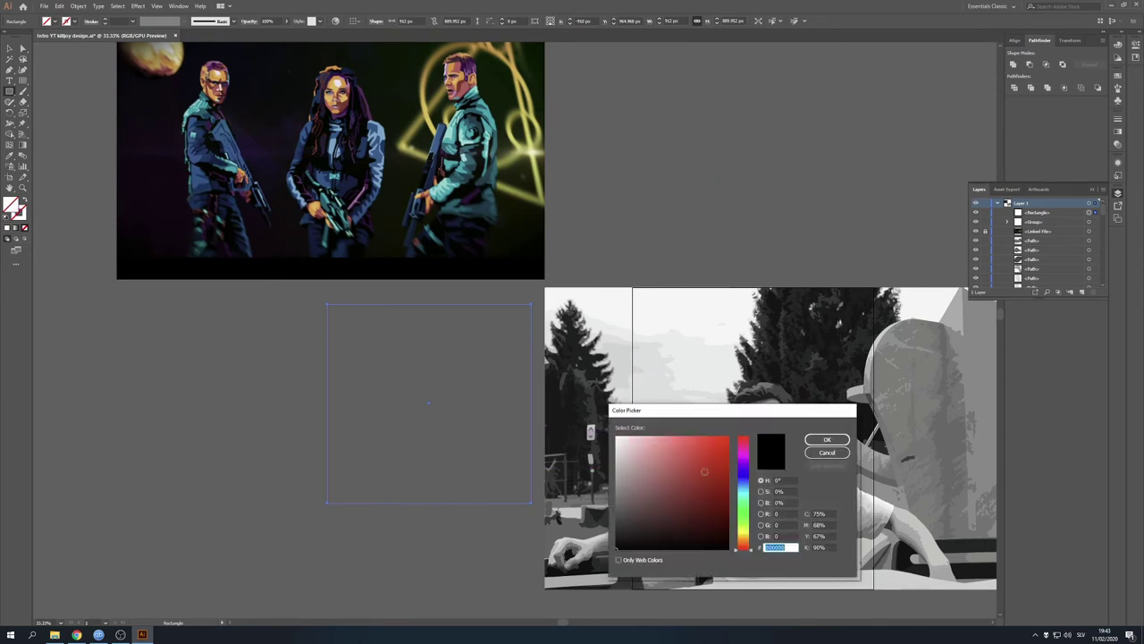
type("ffffff")
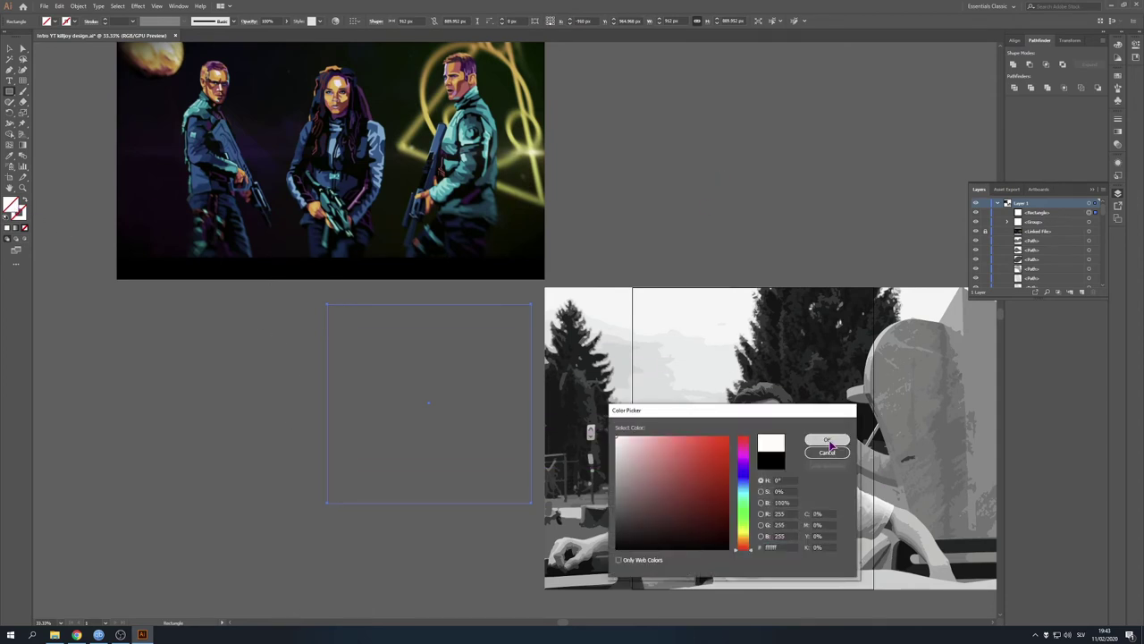
left_click(827, 439)
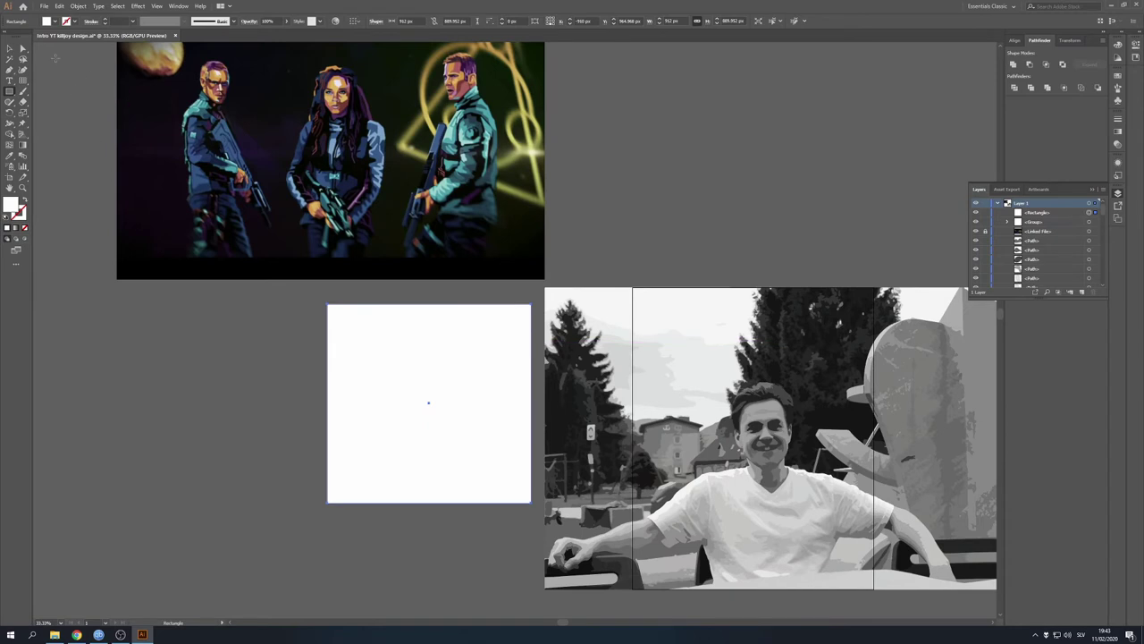
left_click(9, 48)
left_click(306, 304)
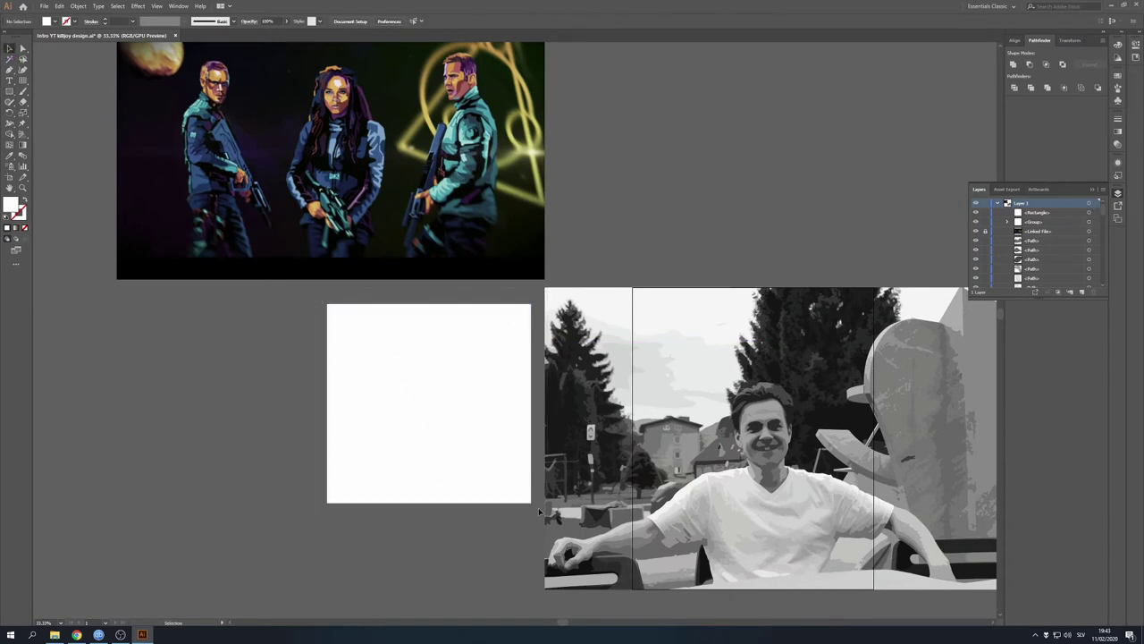
left_click_drag(308, 288, 536, 523)
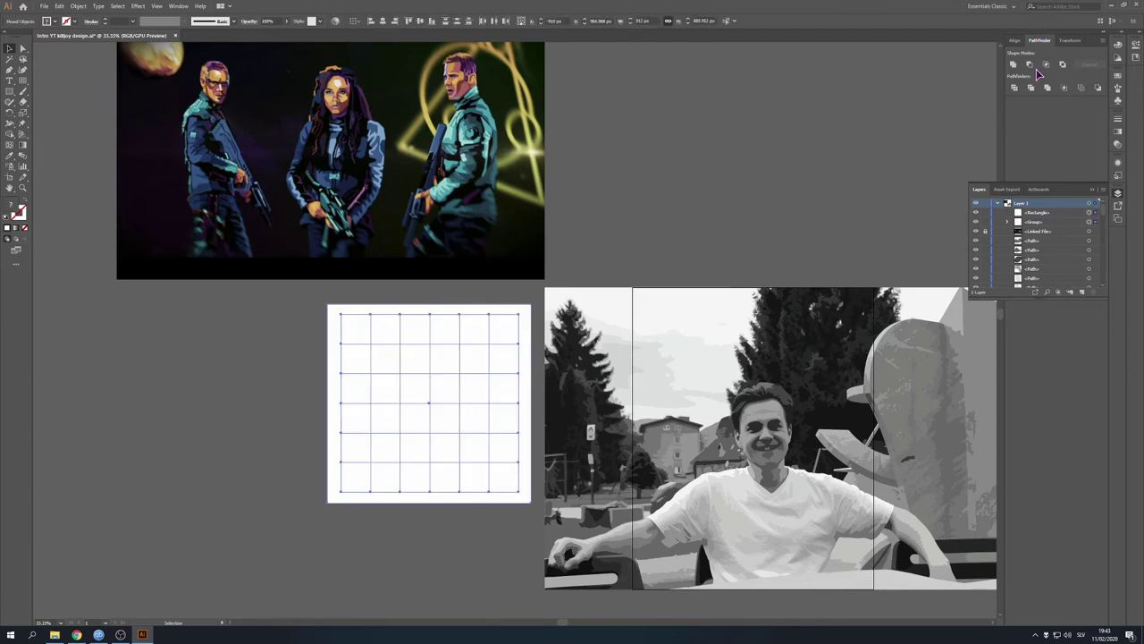
- Split the gridded white square into cells with Pathfinder Divide
left_click(178, 7)
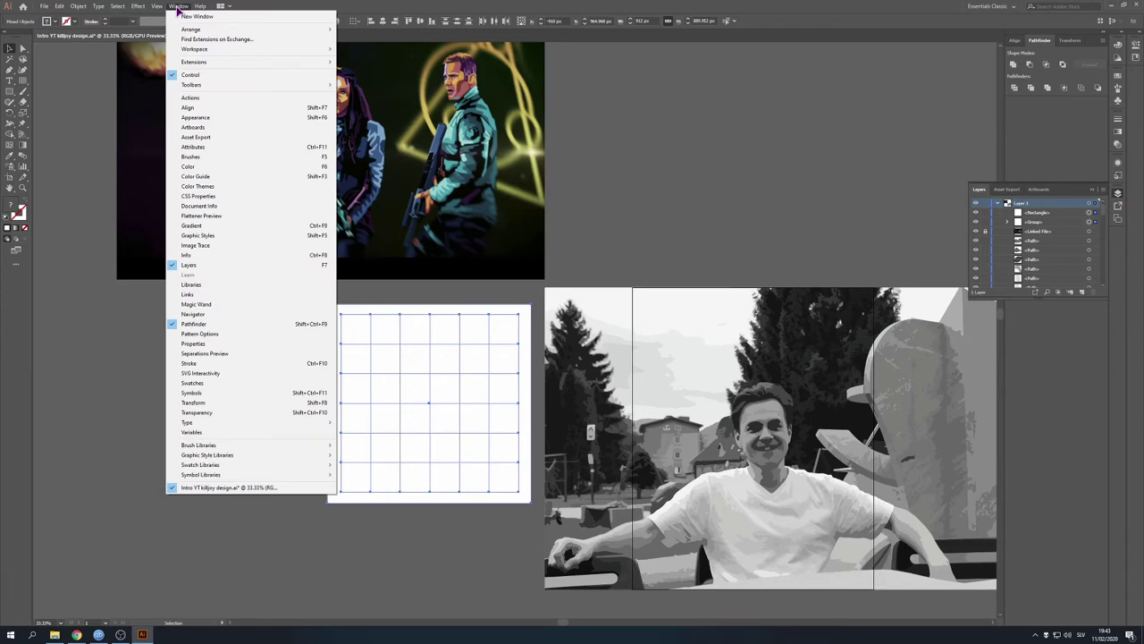
left_click(211, 325)
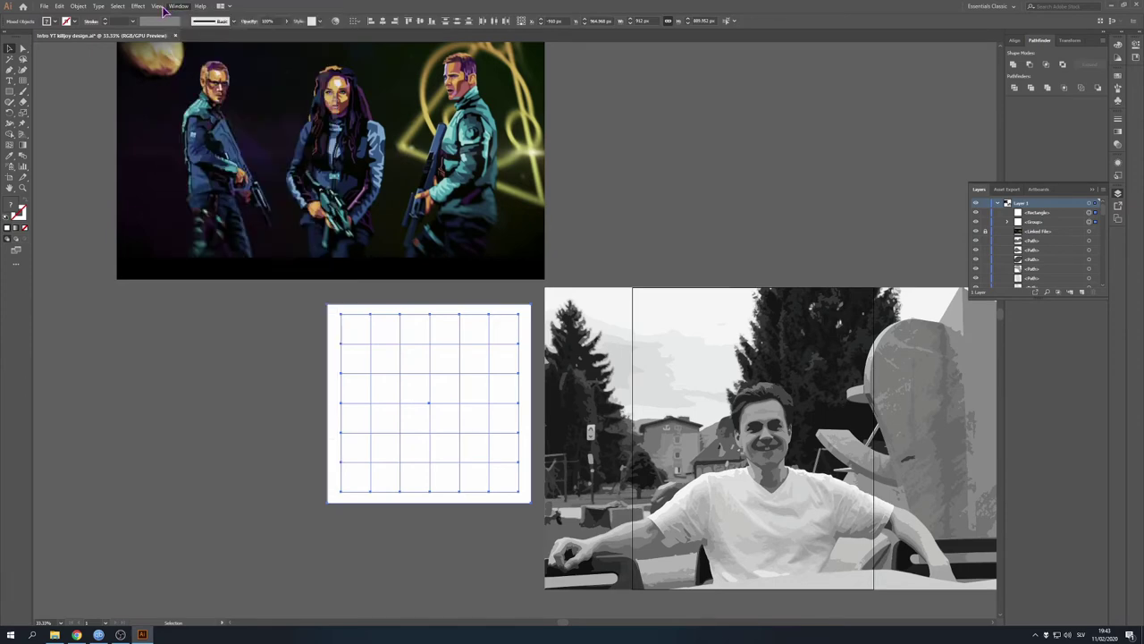
left_click(1016, 89)
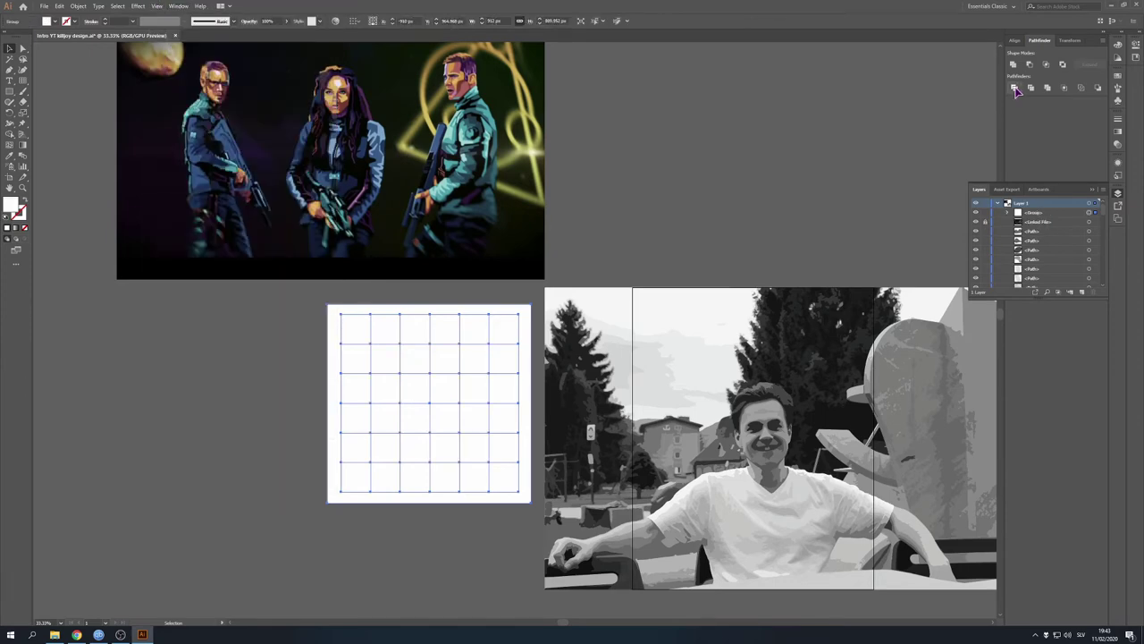
- Ungroup the divided grid into separate cell shapes
left_click(367, 536)
left_click(352, 325)
right_click(351, 331)
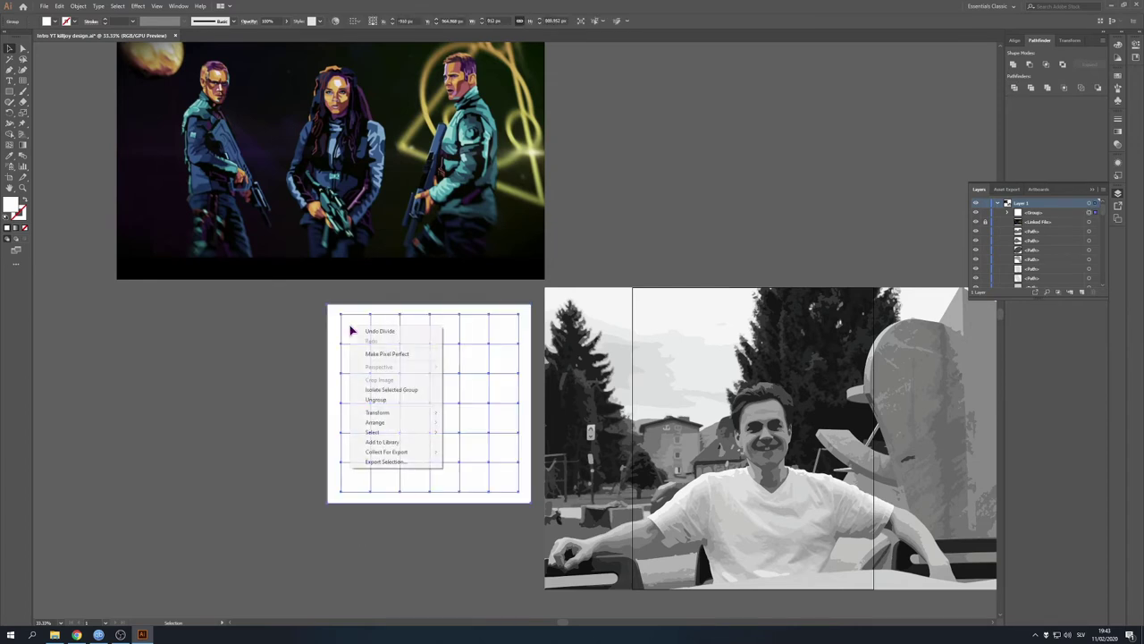
left_click(377, 400)
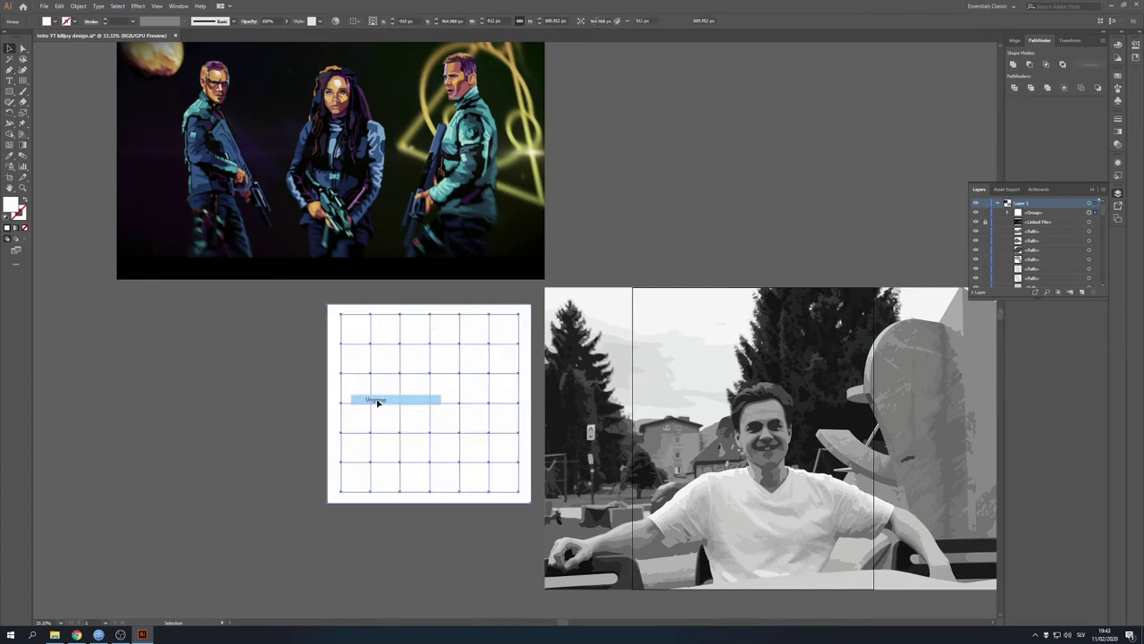
- Check that single cells select on their own and remove the leftover outer frame piece
left_click(243, 379)
left_click(356, 330)
left_click(394, 331)
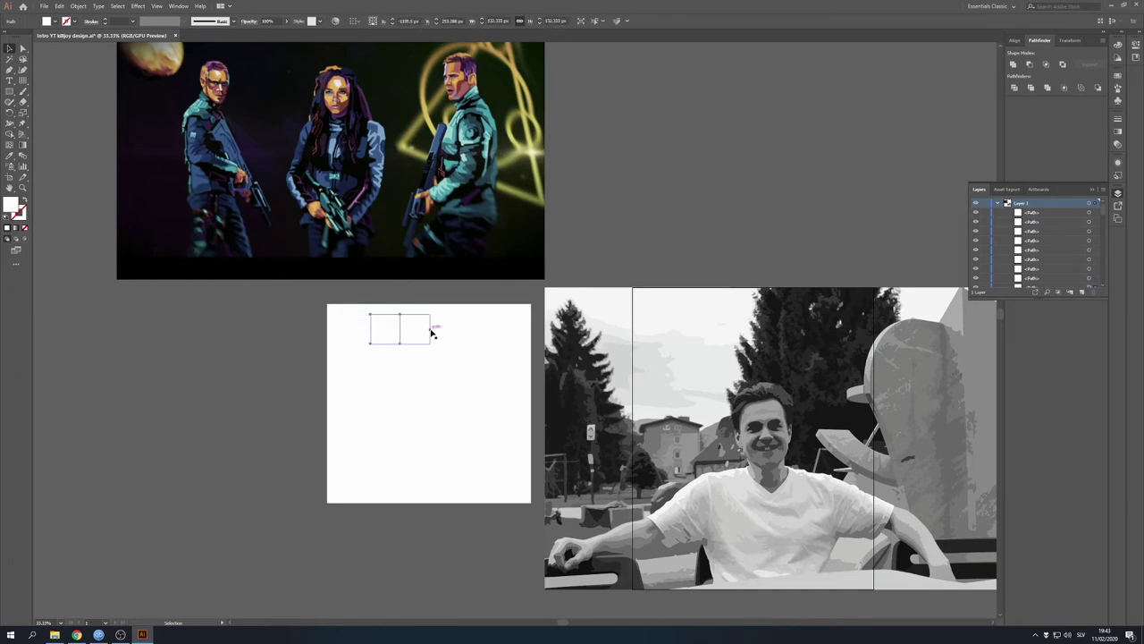
left_click(444, 329)
left_click(492, 330)
key("ctrl+z")
key("ctrl+z")
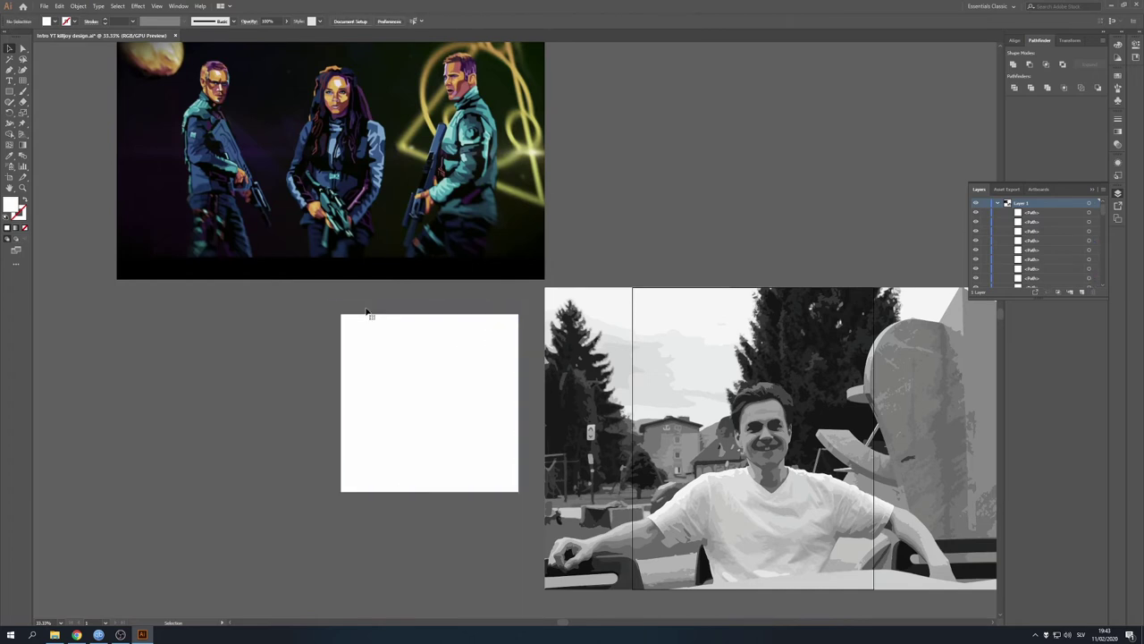
left_click(355, 330)
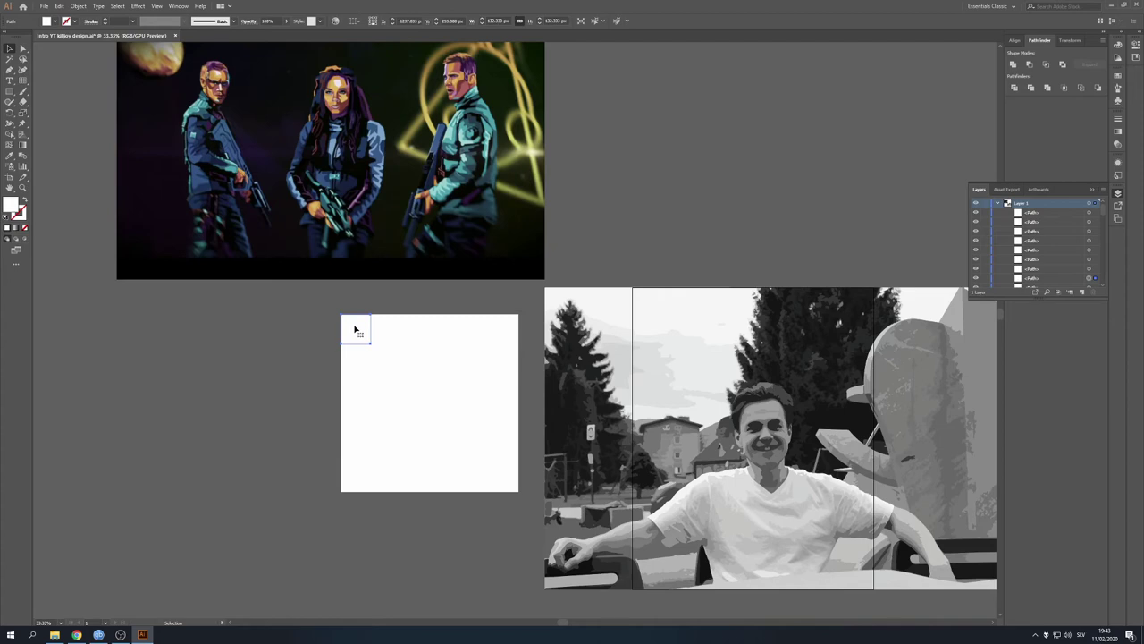
- Fill the top palette row with colours sampled from the artwork, including gold and glowing yellow
scroll(349, 241, "up", 1)
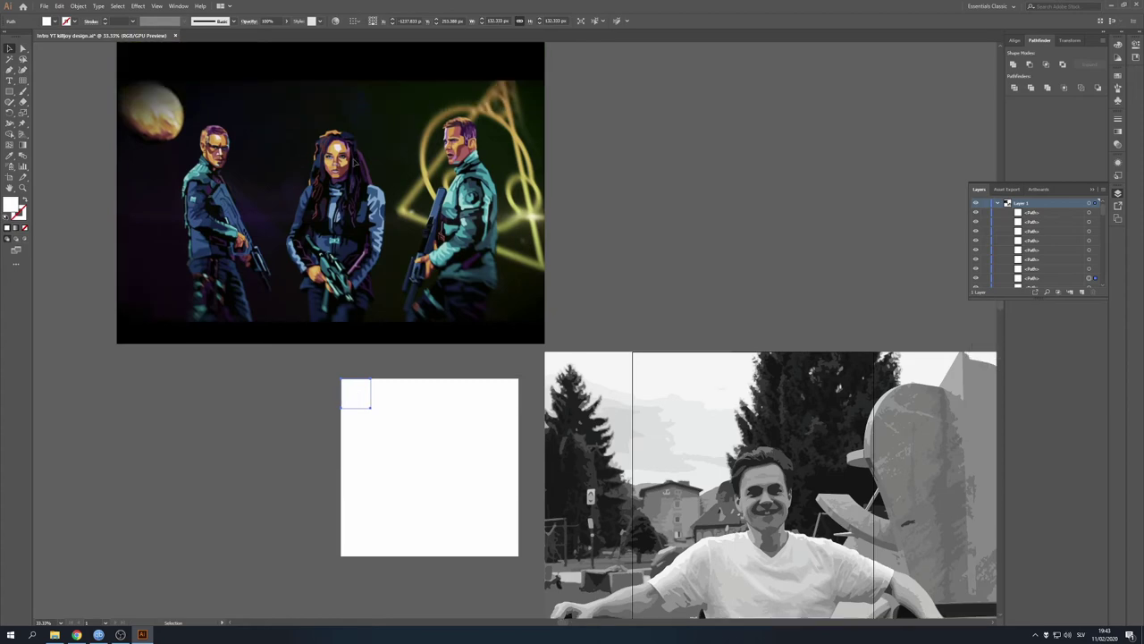
scroll(383, 161, "up", 3)
scroll(427, 385, "down", 1)
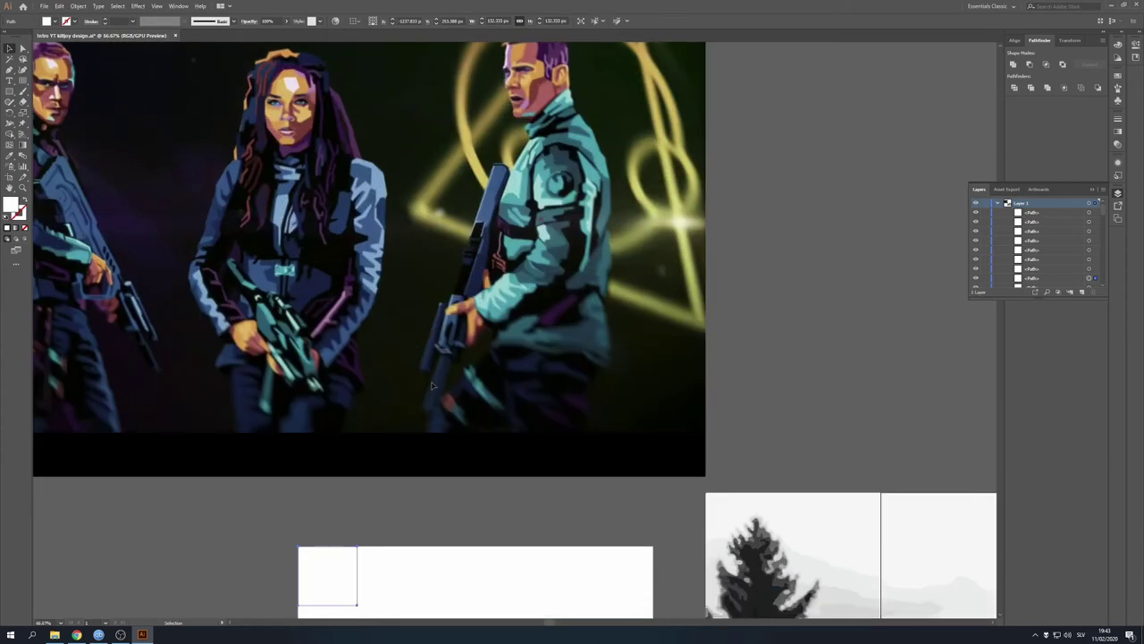
left_click(305, 172)
left_click(381, 554, "ctrl")
left_click(290, 112)
left_click(447, 572, "ctrl")
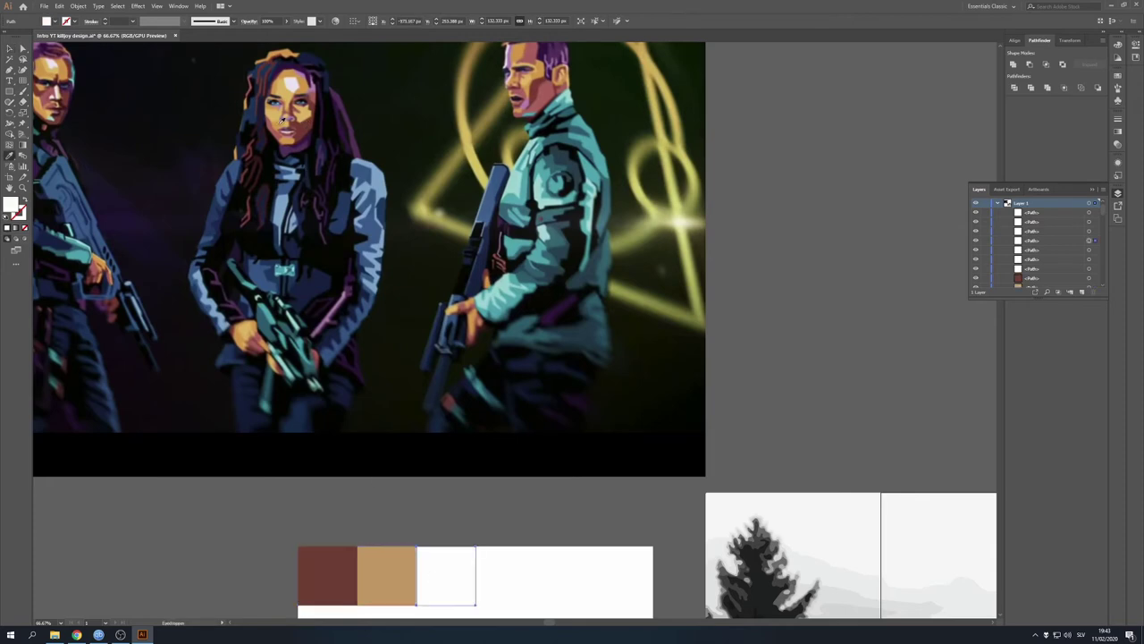
left_click(285, 58)
left_click(505, 572, "ctrl")
left_click(318, 93)
left_click(286, 107)
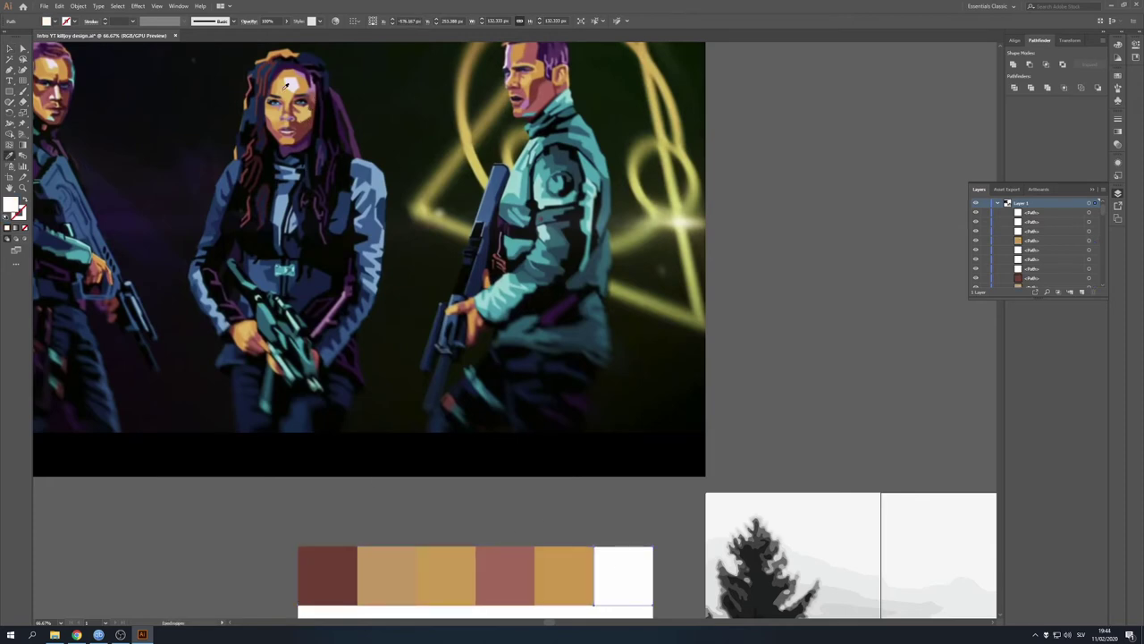
left_click(623, 572, "ctrl")
- Fill the second palette row with sampled colours, ending with a dark purple
left_click(280, 82)
scroll(280, 60, "down", 1)
left_click(386, 601, "ctrl")
left_click(286, 99)
left_click(446, 601, "ctrl")
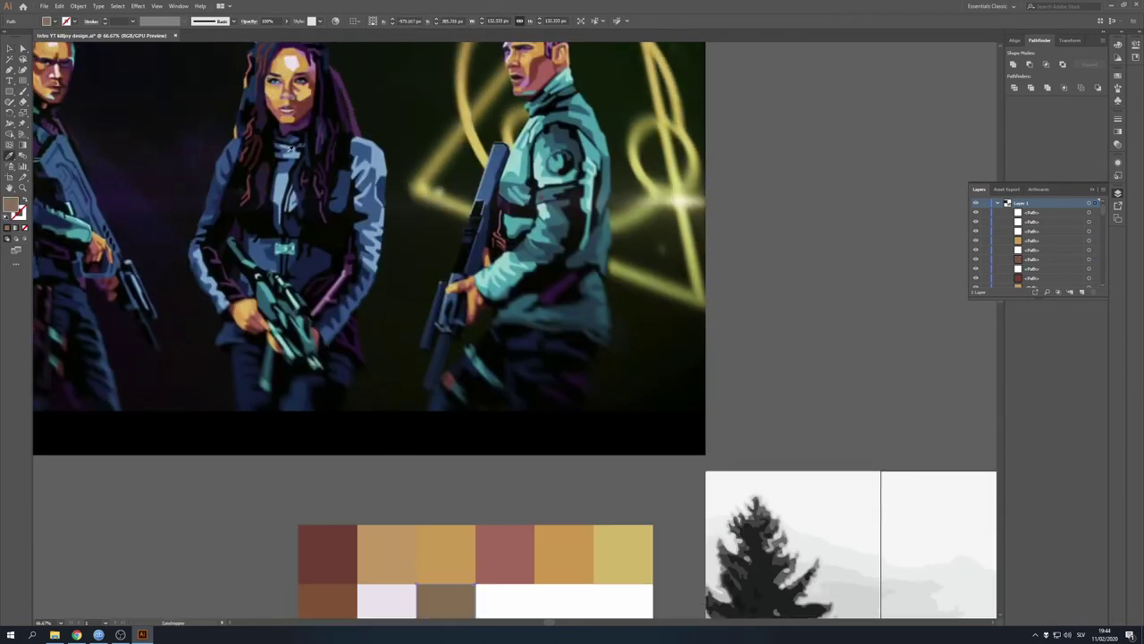
left_click(286, 107)
left_click(505, 600, "ctrl")
scroll(291, 118, "up", 1)
left_click(564, 607, "ctrl")
left_click(303, 80)
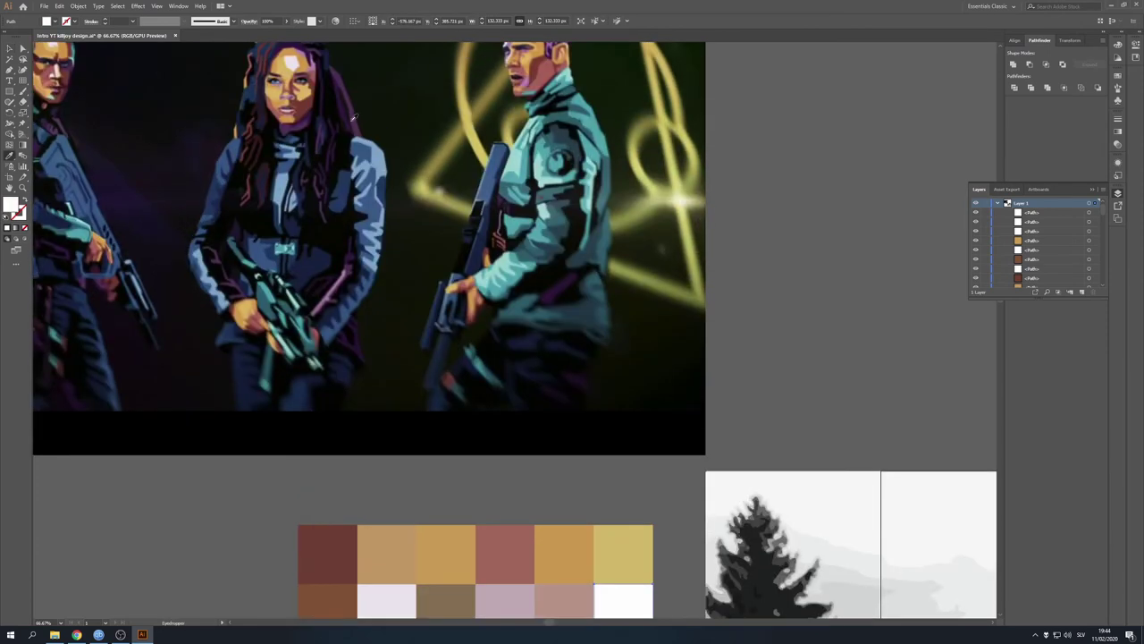
left_click(623, 572, "ctrl")
left_click(388, 609, "ctrl")
- Fill the third-row cells with sampled purple, lilac and gold
mouse_move(305, 542)
left_mouse_down()
mouse_move(787, 542)
mouse_move(266, 499)
left_mouse_up()
scroll(266, 498, "up", 5)
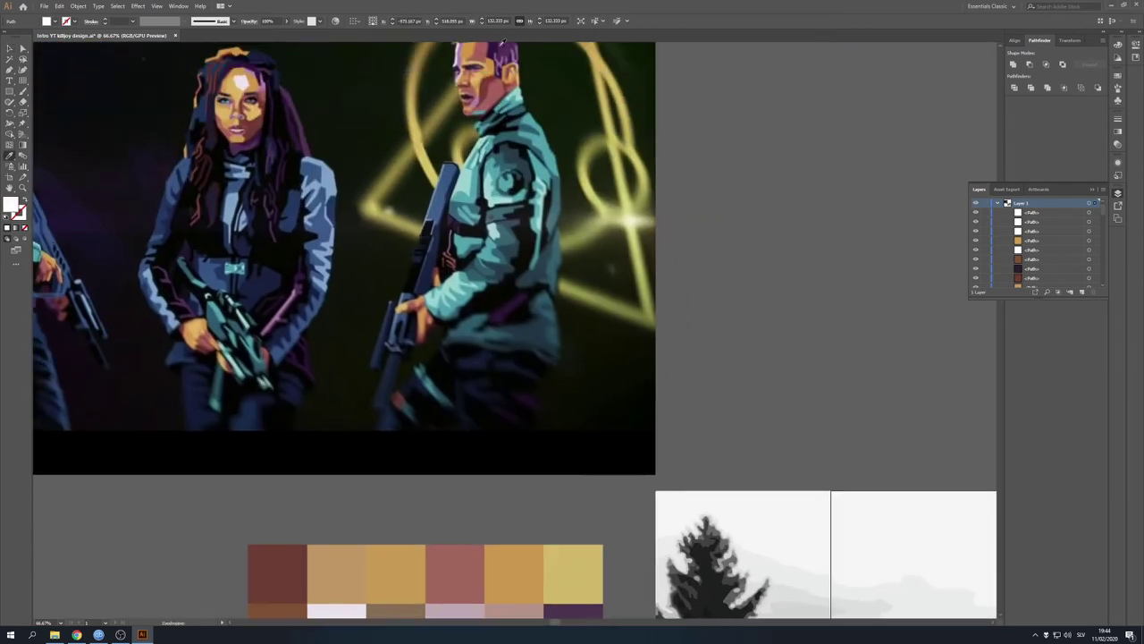
left_click(529, 417)
scroll(418, 558, "down", 5)
left_click(455, 564, "ctrl")
left_click(455, 504)
left_click(514, 563, "ctrl")
left_click(396, 444)
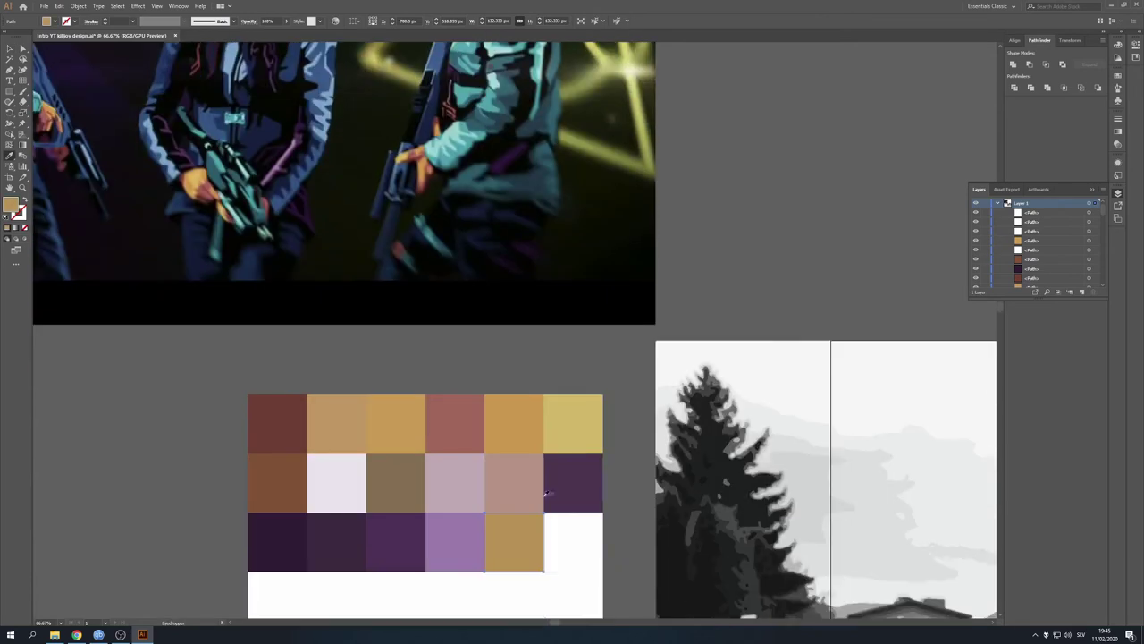
scroll(500, 286, "up", 5)
scroll(501, 286, "down", 2)
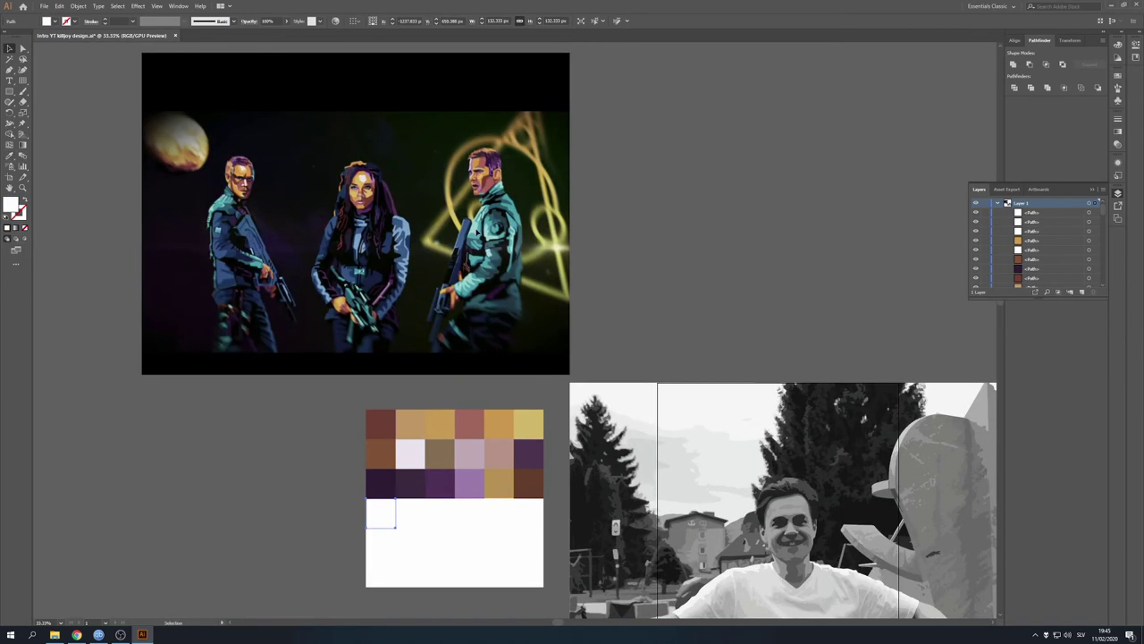
- Fill the fourth and fifth rows with sampled teals, black, dark navy and blues
left_click(476, 230)
left_click(503, 509, "ctrl")
left_click(408, 543, "ctrl")
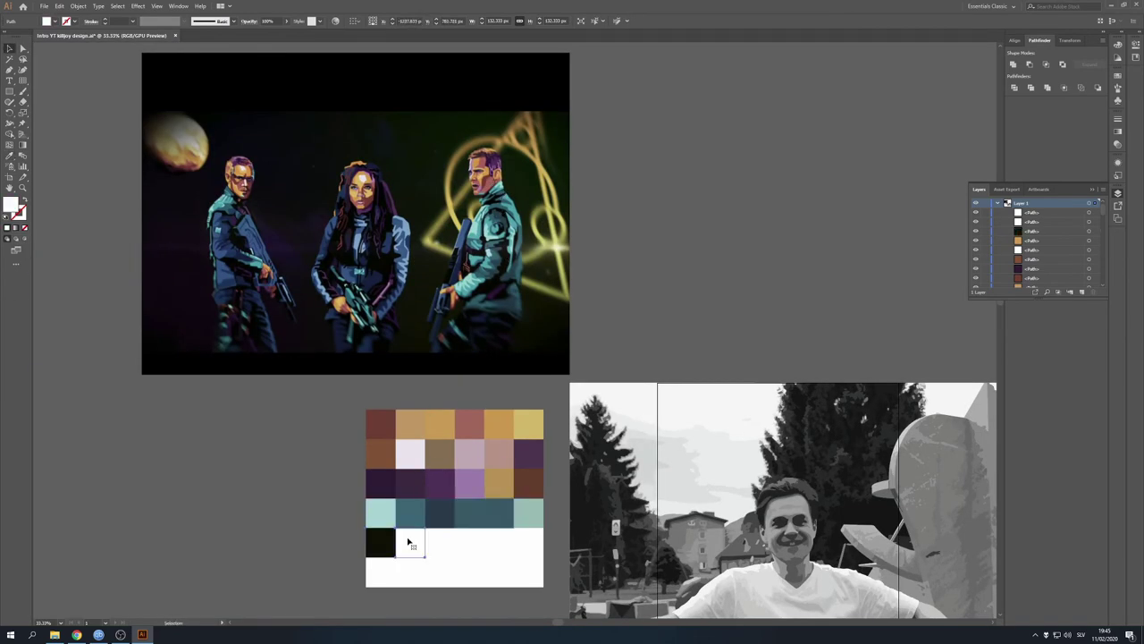
left_click(474, 227)
left_click(503, 525)
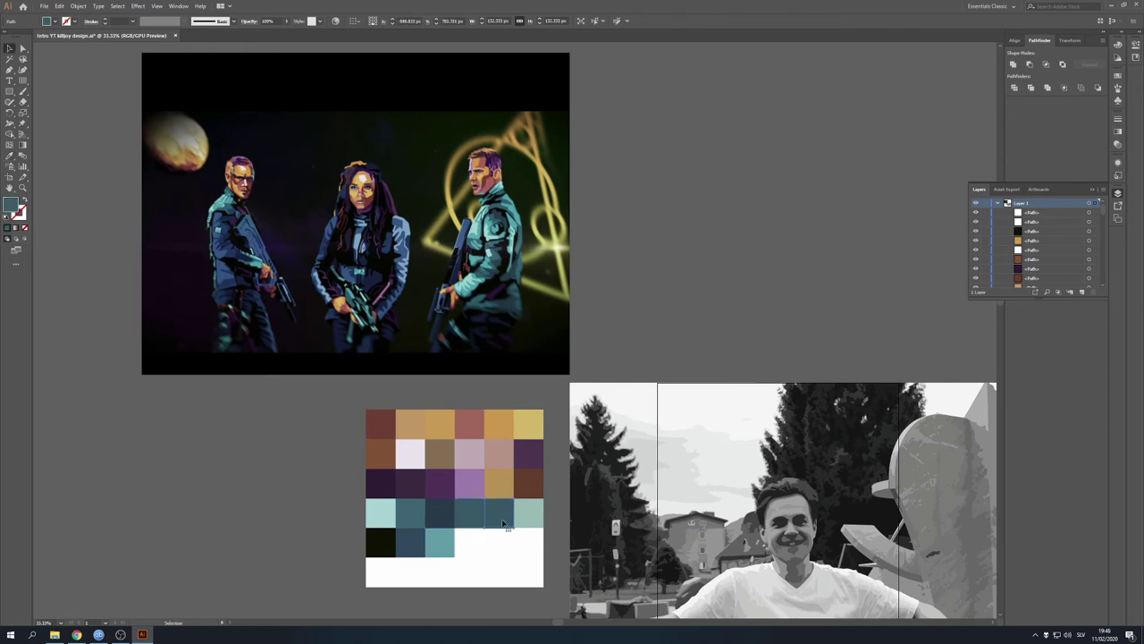
key("i")
left_click(241, 252)
left_click(224, 194)
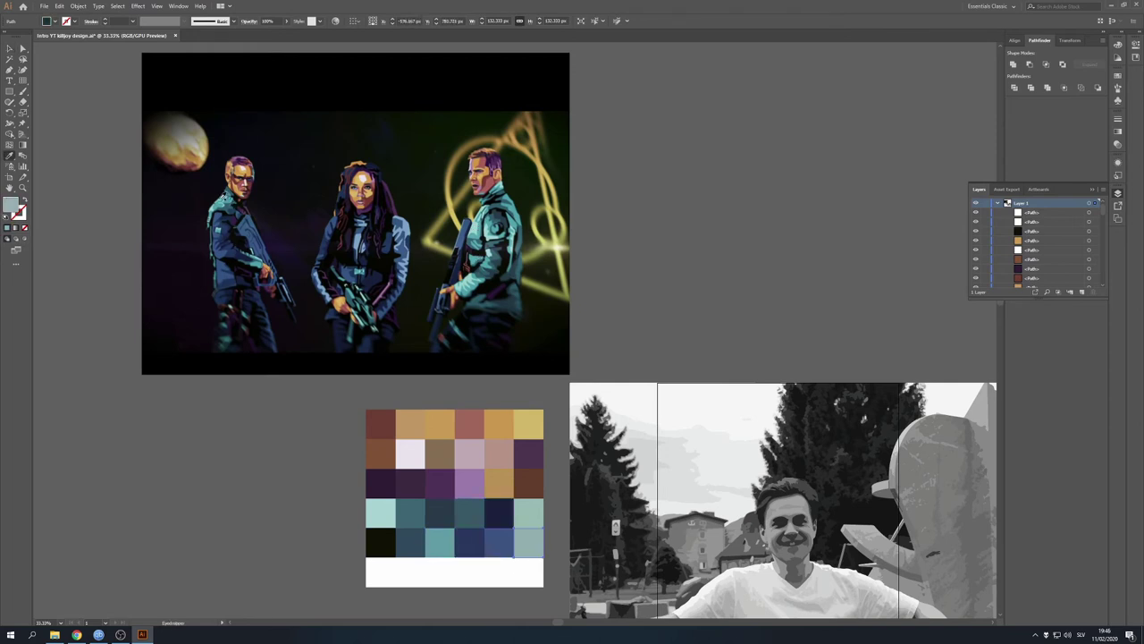
left_click(235, 269)
- Copy cells down to start a sixth row, filled with sampled pink and brown
mouse_move(528, 543)
left_mouse_down("alt")
mouse_move(380, 572)
mouse_move(470, 573)
left_mouse_up("alt")
left_click(253, 172)
left_click(439, 454)
key("v")
double_click(10, 205)
key("Escape")
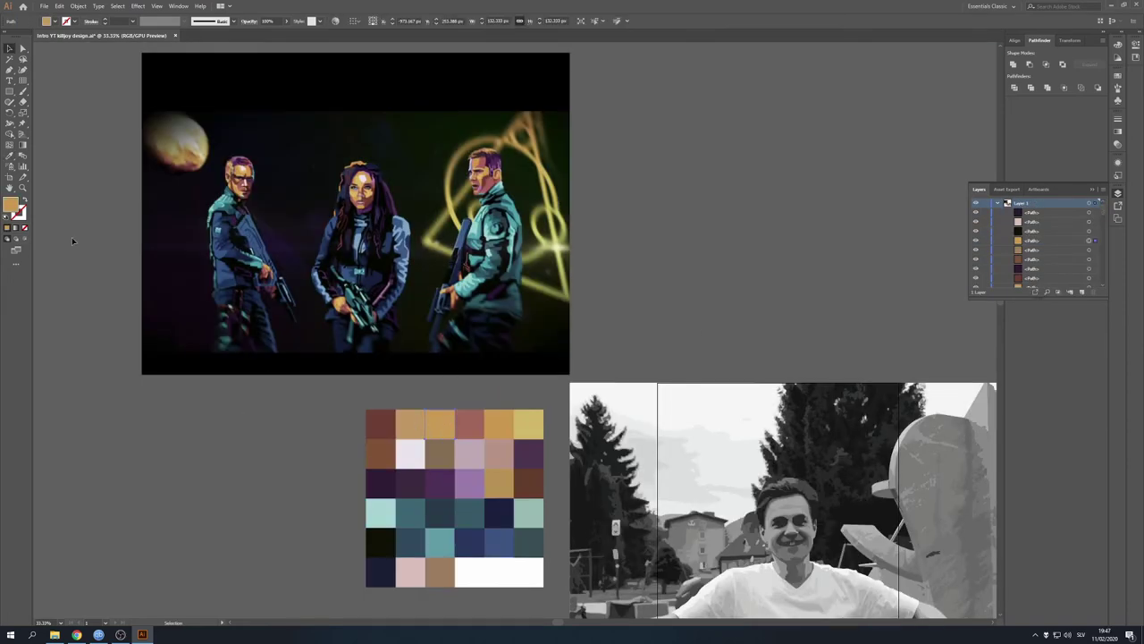
key("i")
- Fill the remaining white sixth-row cells with sampled mauve, dark brown and salmon-tan
left_click(407, 454)
left_click(468, 482)
left_click(500, 572, "ctrl")
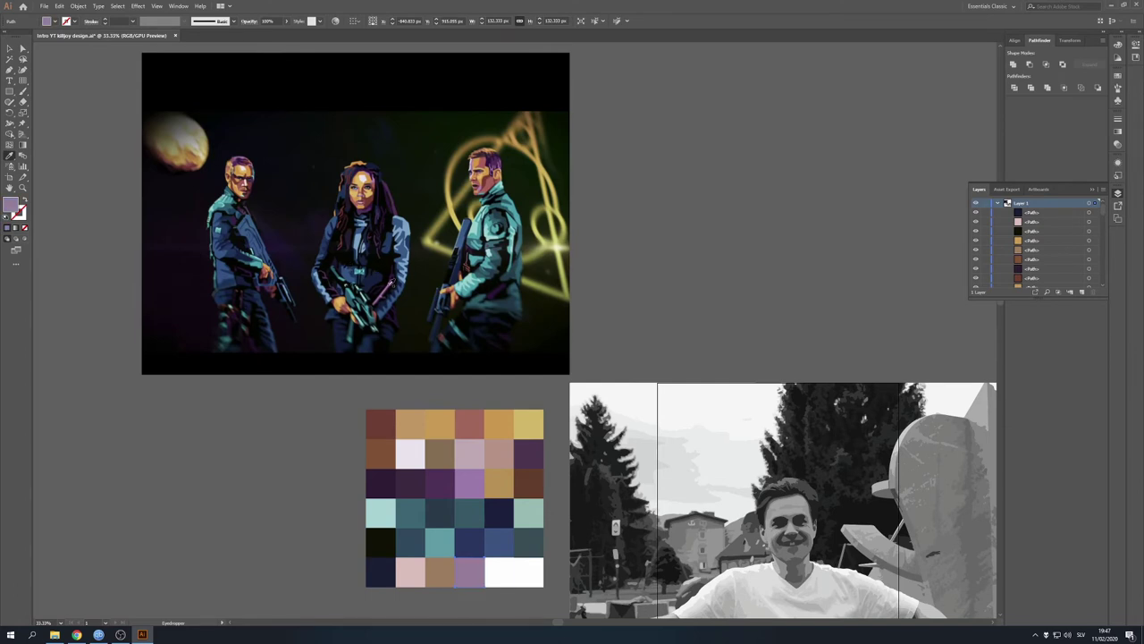
left_click(528, 483)
left_click(528, 572, "ctrl")
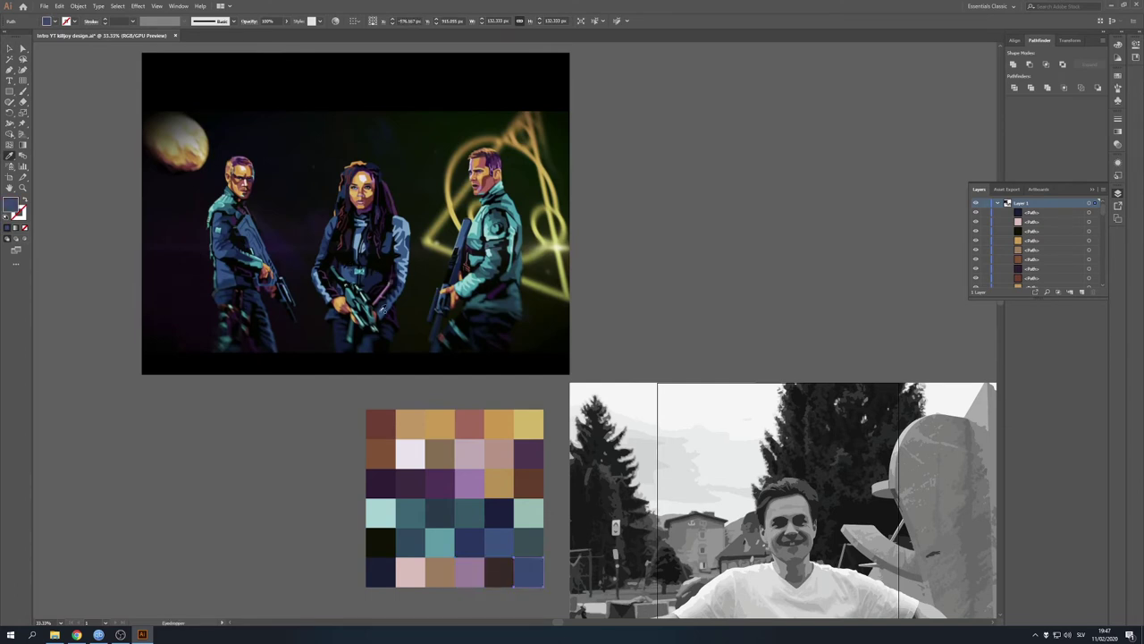
left_click(469, 425)
left_click(291, 490)
scroll(301, 478, "down", 2)
scroll(302, 479, "down", 2)
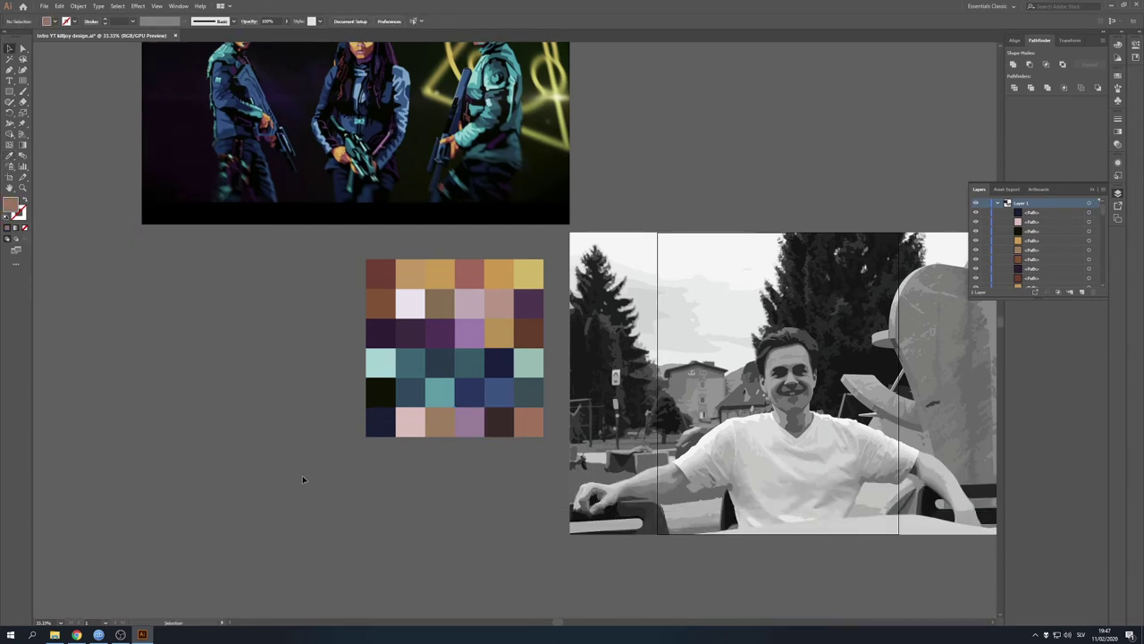
scroll(180, 338, "right", 5)
scroll(180, 338, "up", 1)
left_click(180, 338)
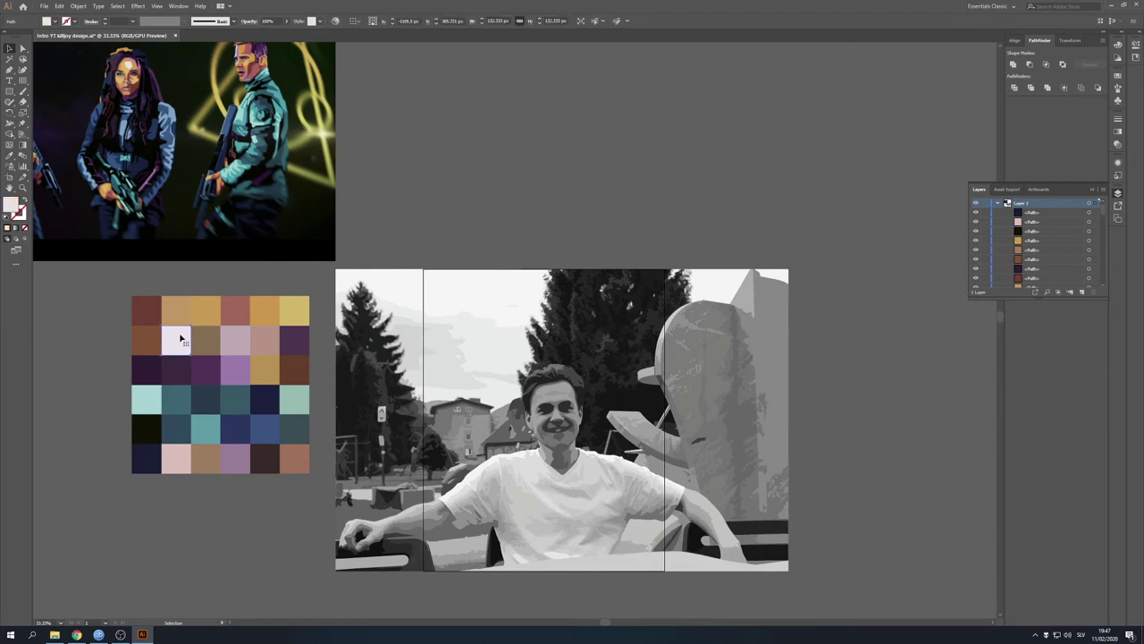
left_click(114, 282)
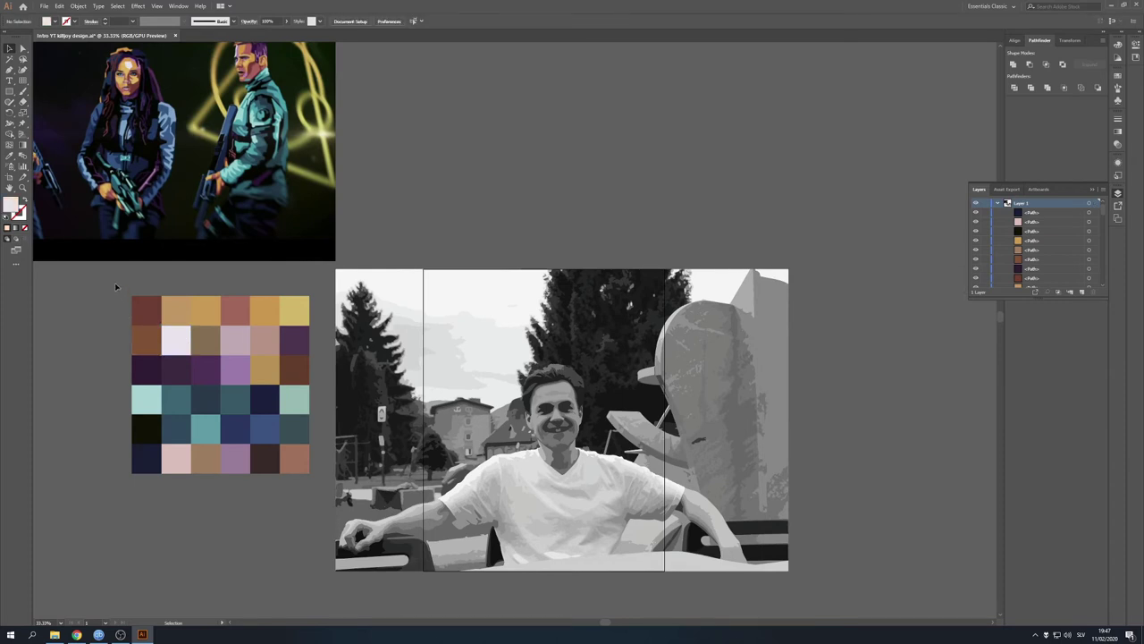
left_click_drag(313, 498, 299, 460)
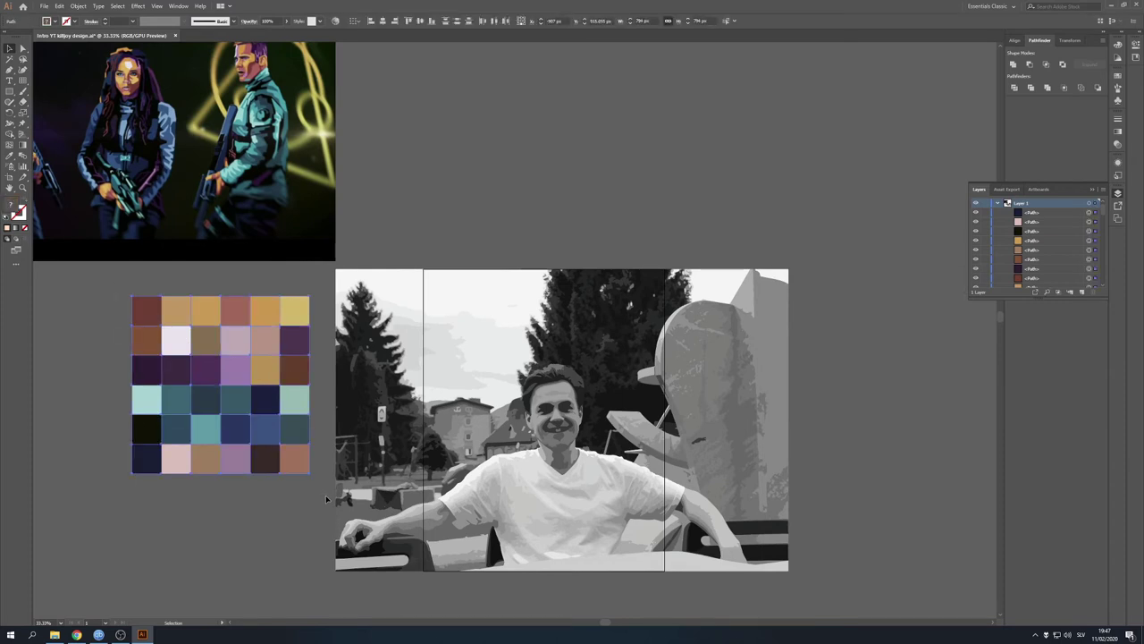
left_click(326, 498)
scroll(336, 322, "up", 1)
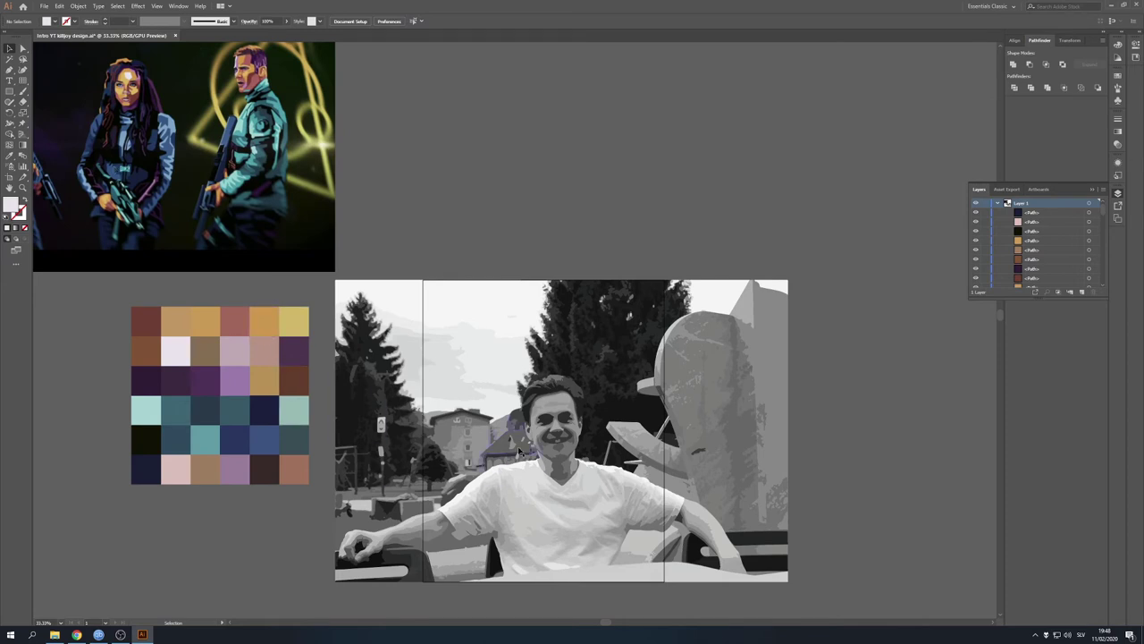
scroll(509, 438, "down", 3)
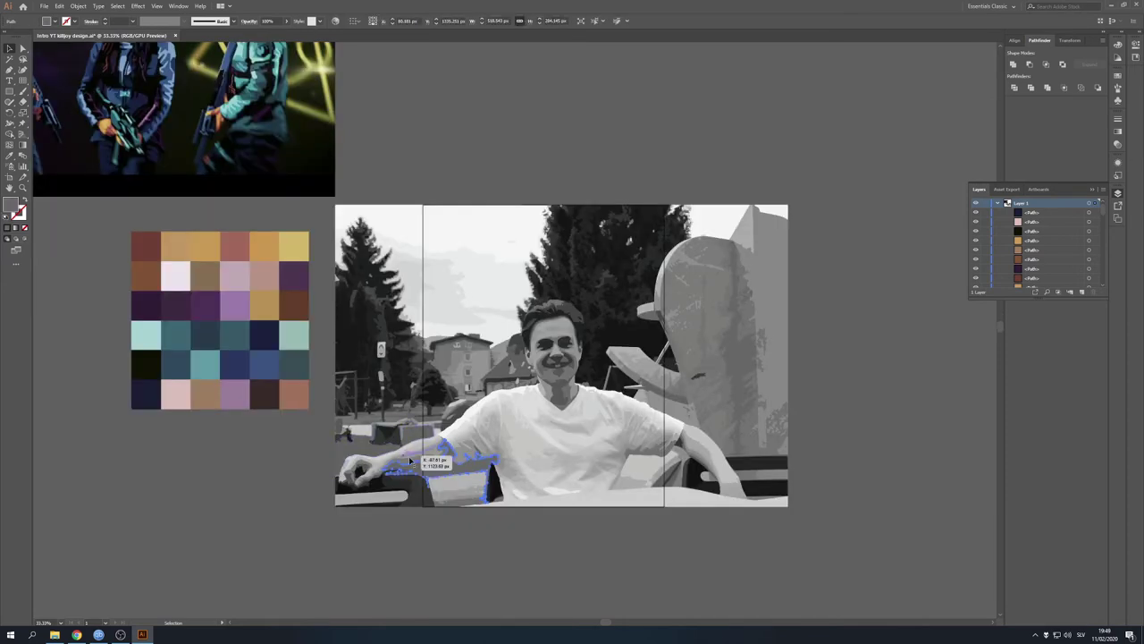
left_click(451, 472)
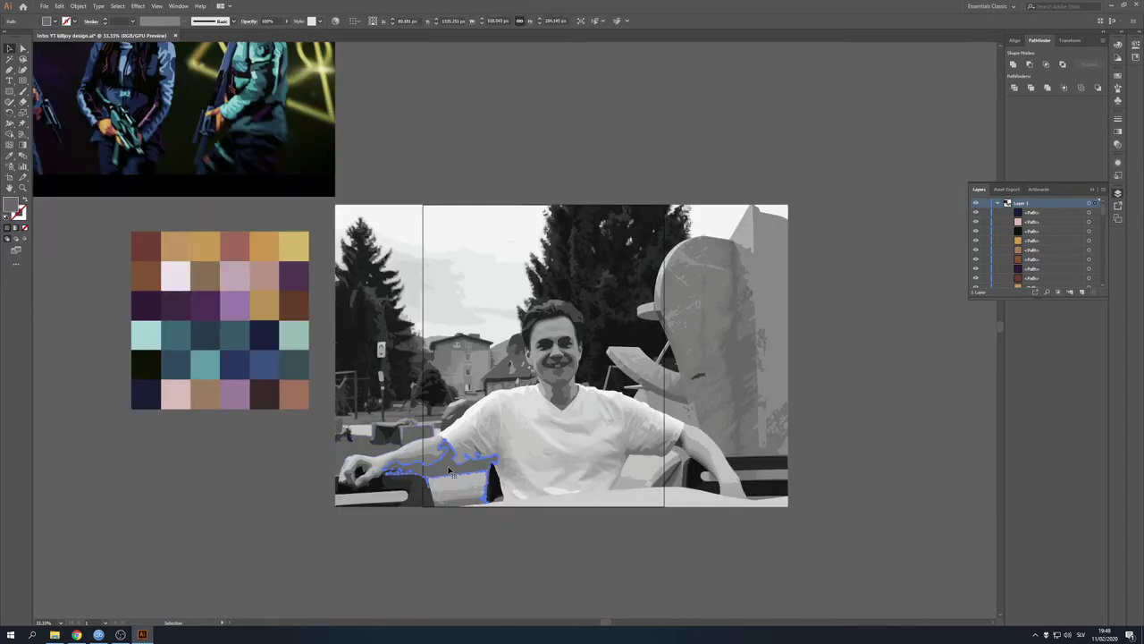
left_click(301, 471)
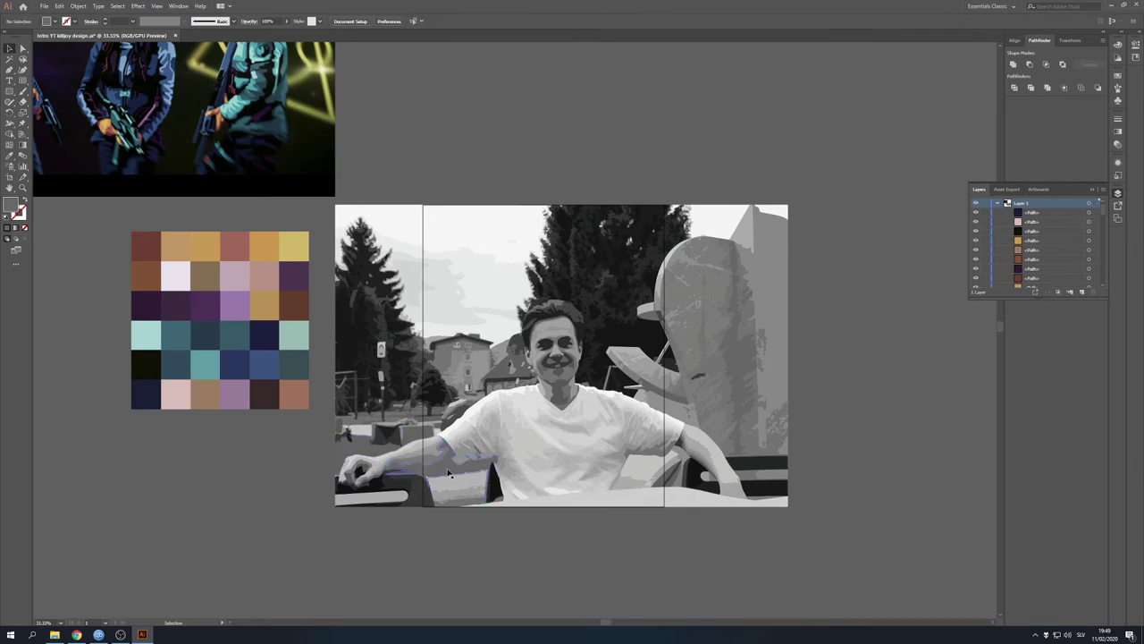
left_click(450, 474)
- Fill the selected arm, hand and bench shapes with the dark purple palette swatch
left_click(362, 456, "shift")
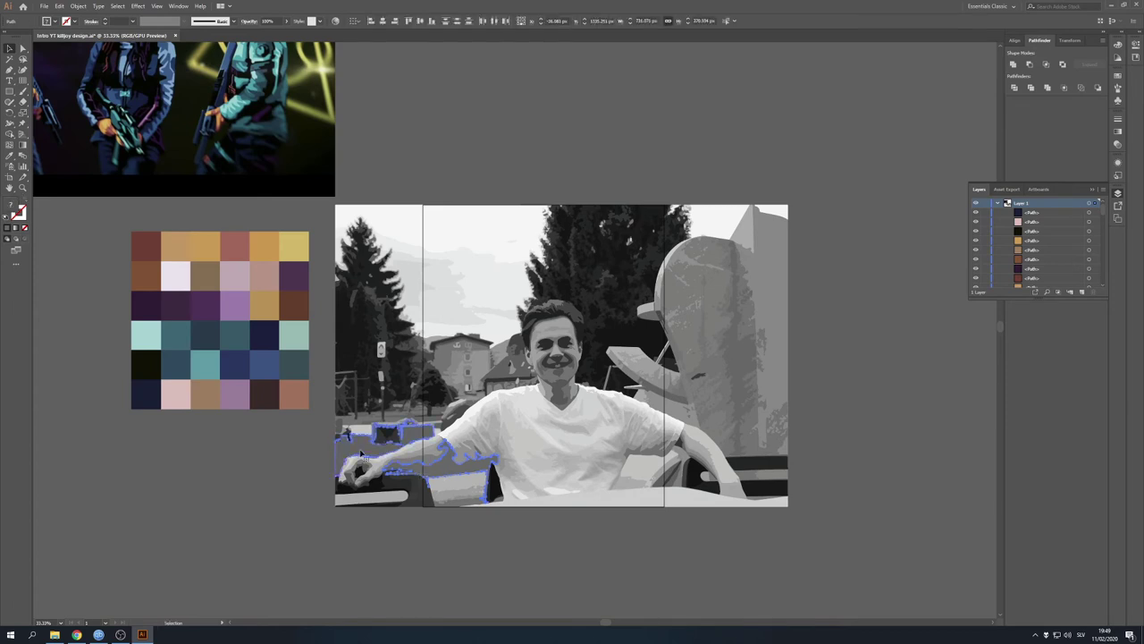
key("i")
left_click(298, 271)
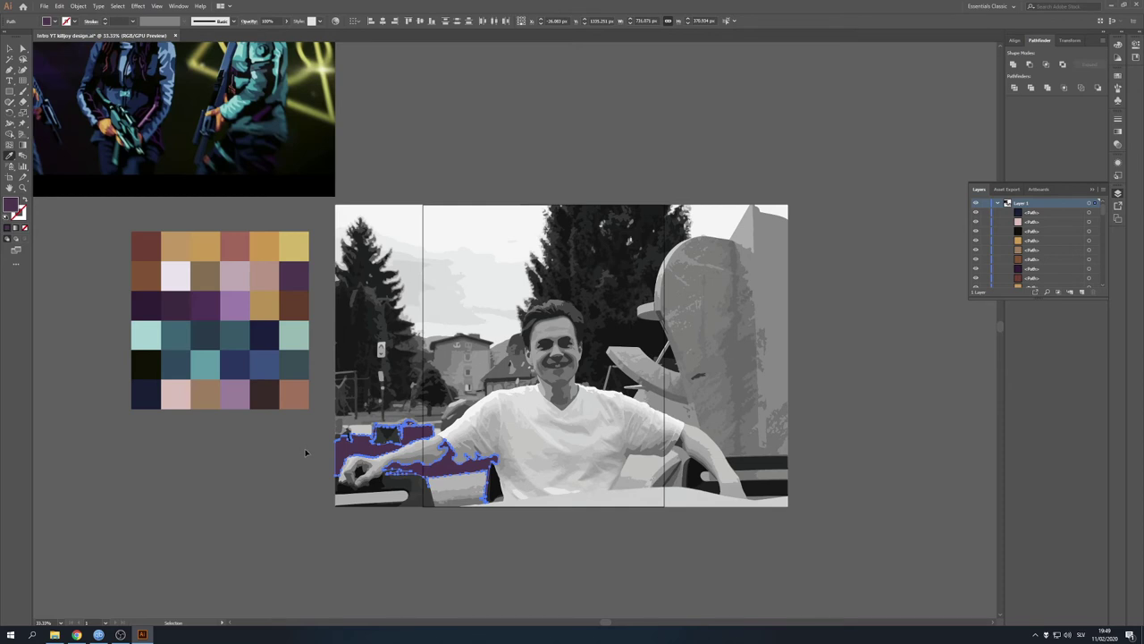
key("i")
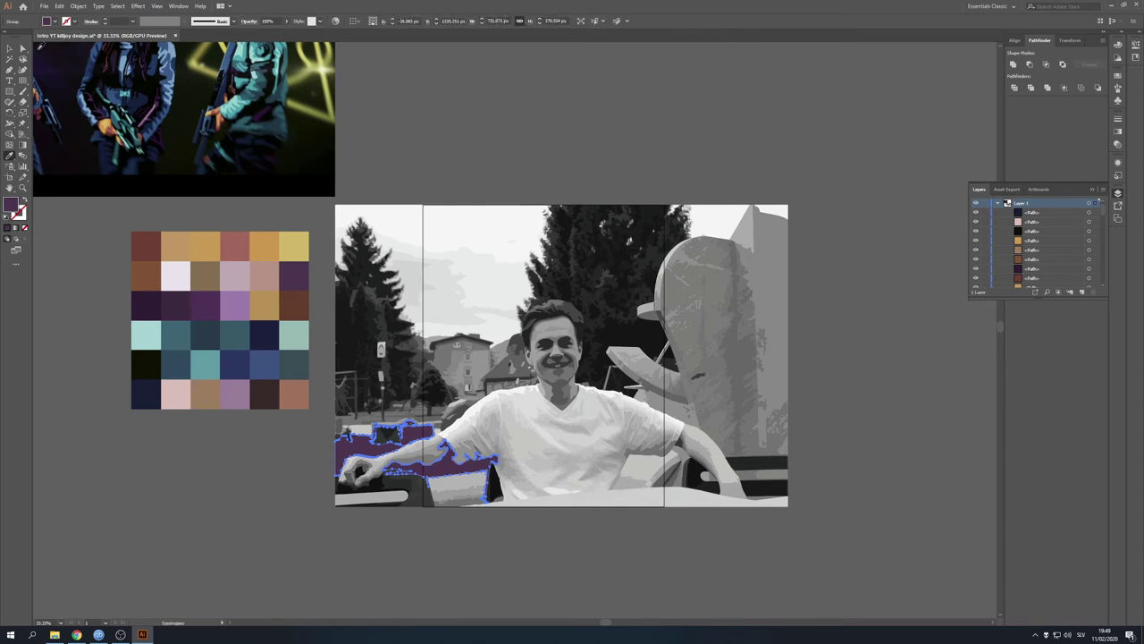
left_click(8, 48)
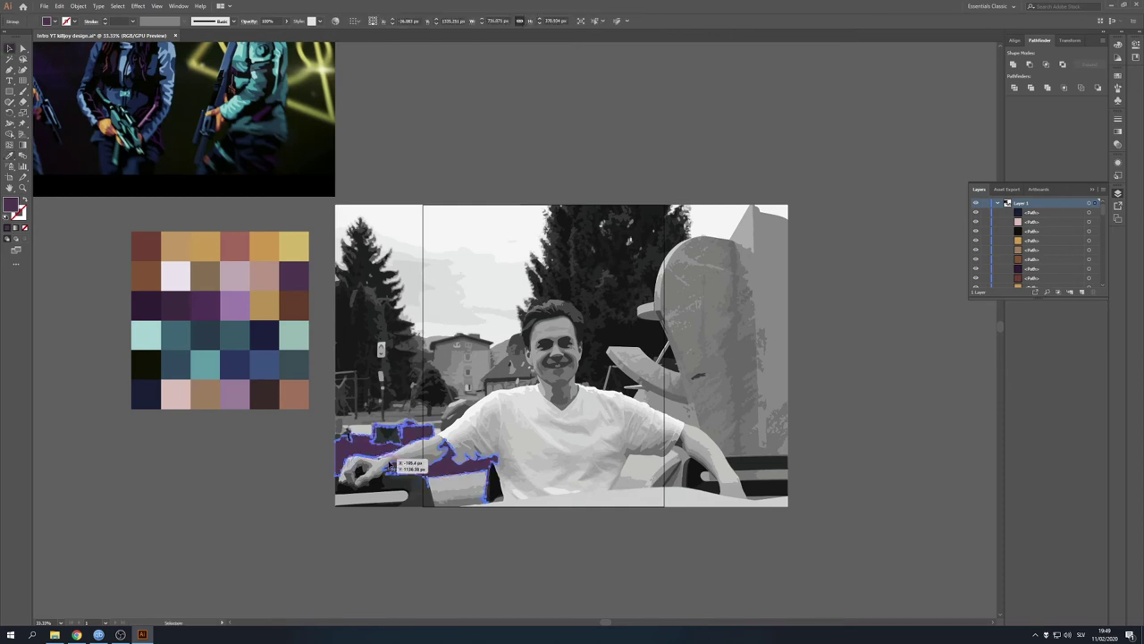
- Select the two purple shapes at the photo's lower left and bring up their context menu
right_click(350, 446)
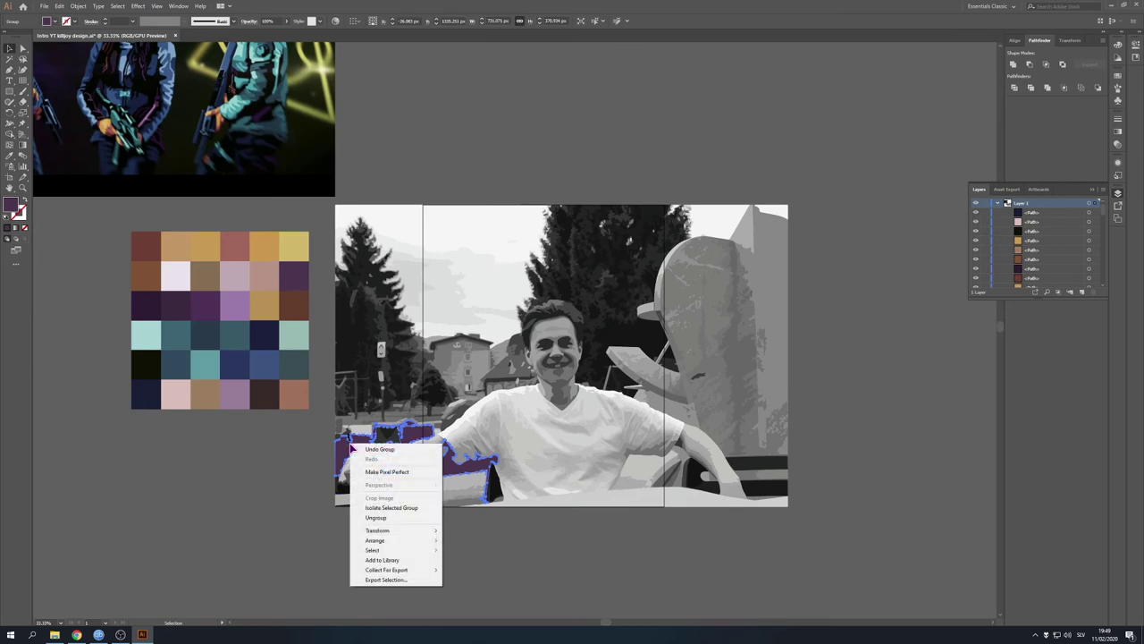
left_click(311, 458)
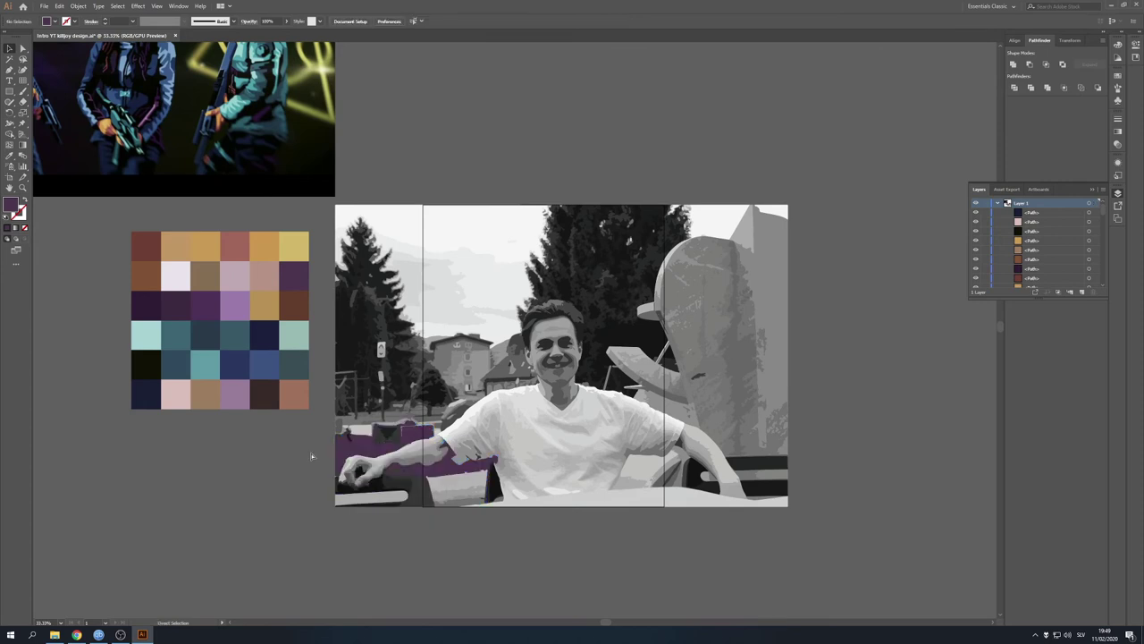
left_click(384, 463)
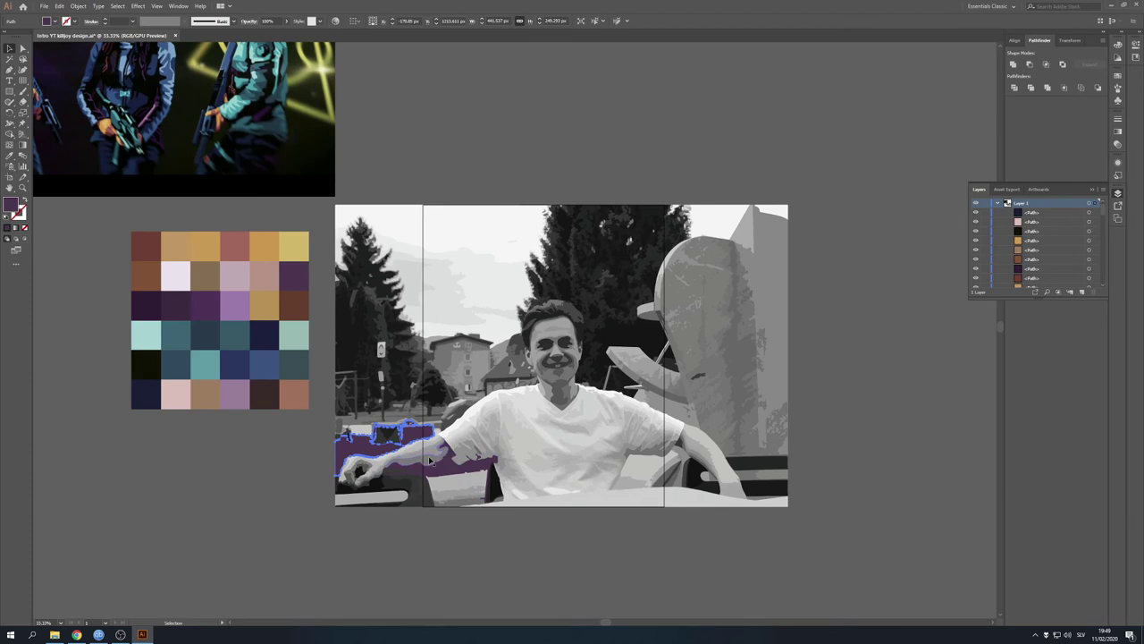
left_click(429, 459, "shift")
right_click(364, 457)
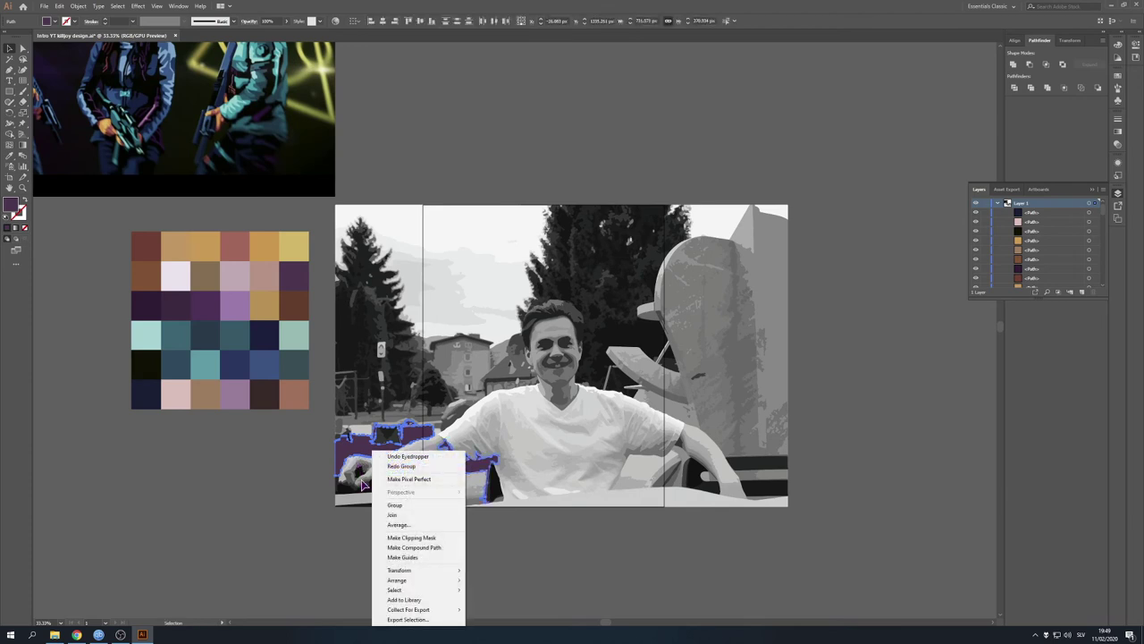
- Open context menus on several nearby shapes, then clear the selection and undo the arm's purple fill
right_click(295, 499)
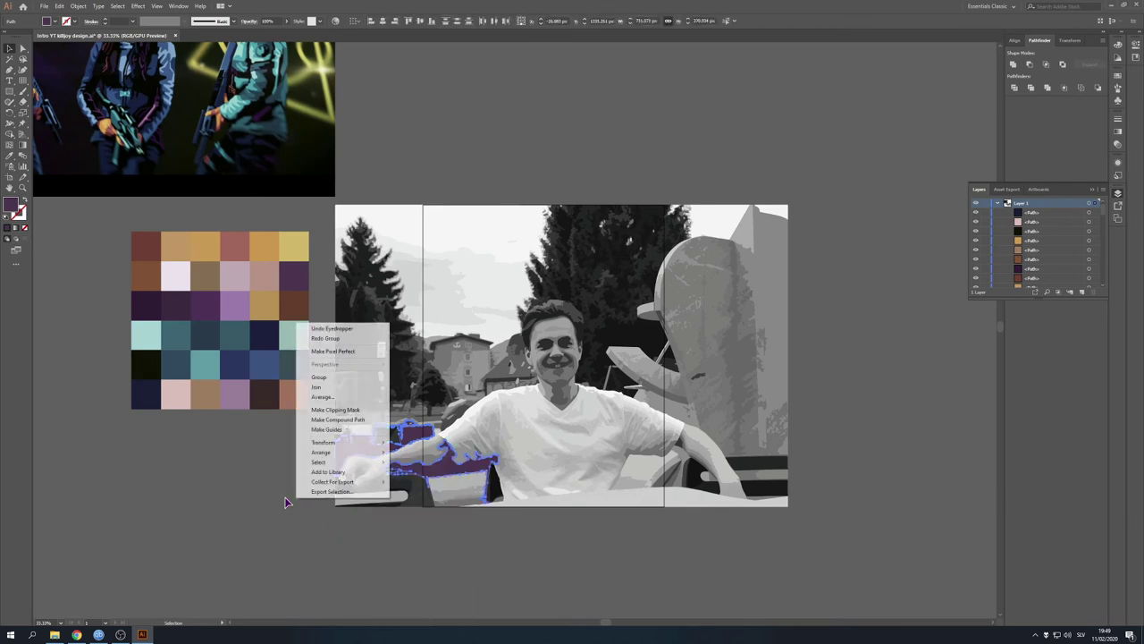
right_click(178, 480)
right_click(286, 548)
right_click(204, 463)
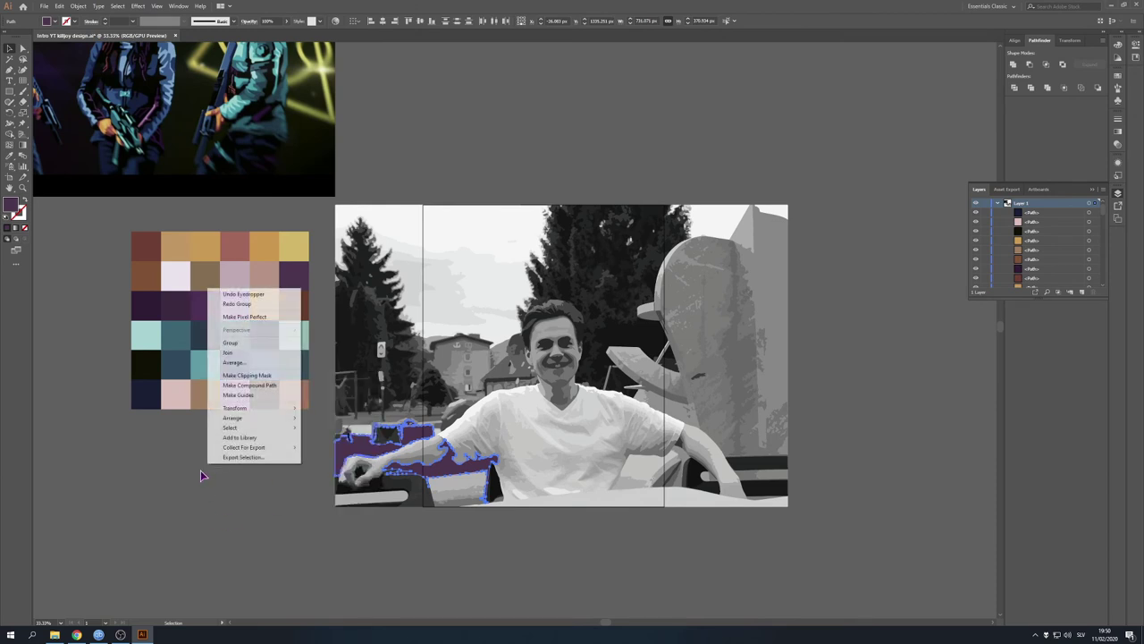
right_click(245, 529)
left_click(324, 579)
key("ctrl+z")
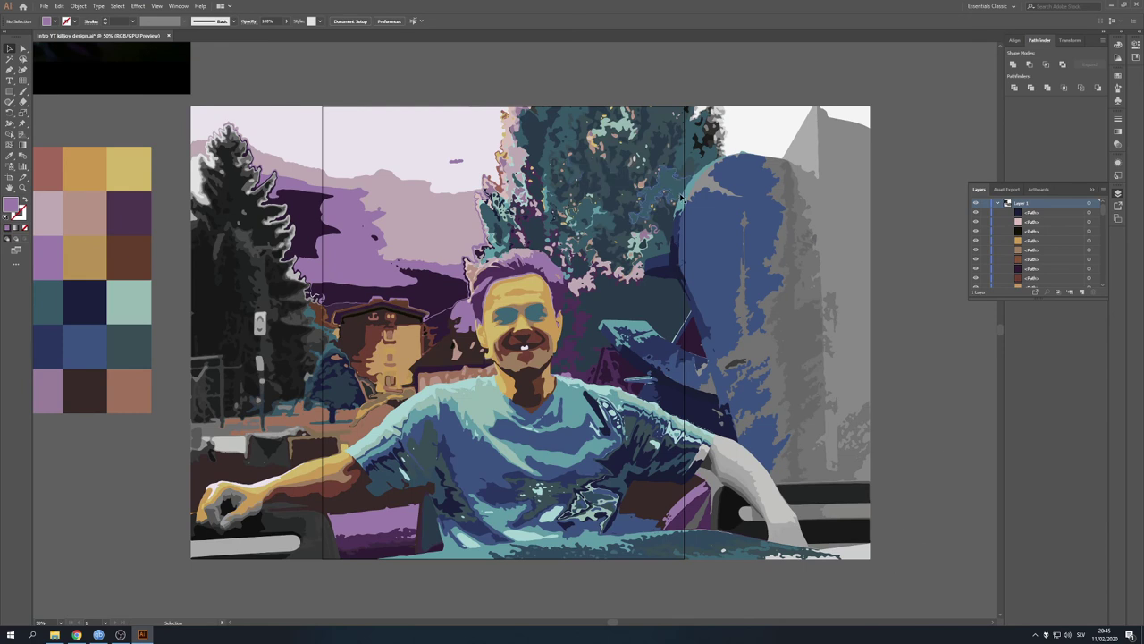
- Fill a small shape in the portrait with the tan swatch
left_click(366, 385)
key("i")
left_click(409, 359)
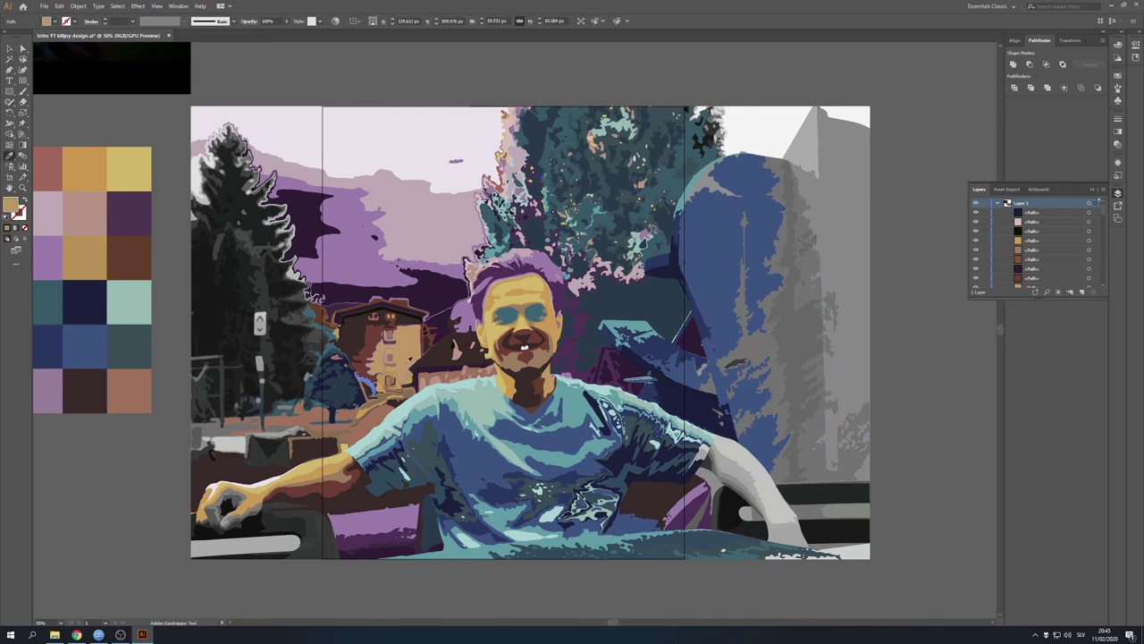
key("v")
- Align all the artwork along its top edge at 1350 px, then deselect
key("ctrl+a")
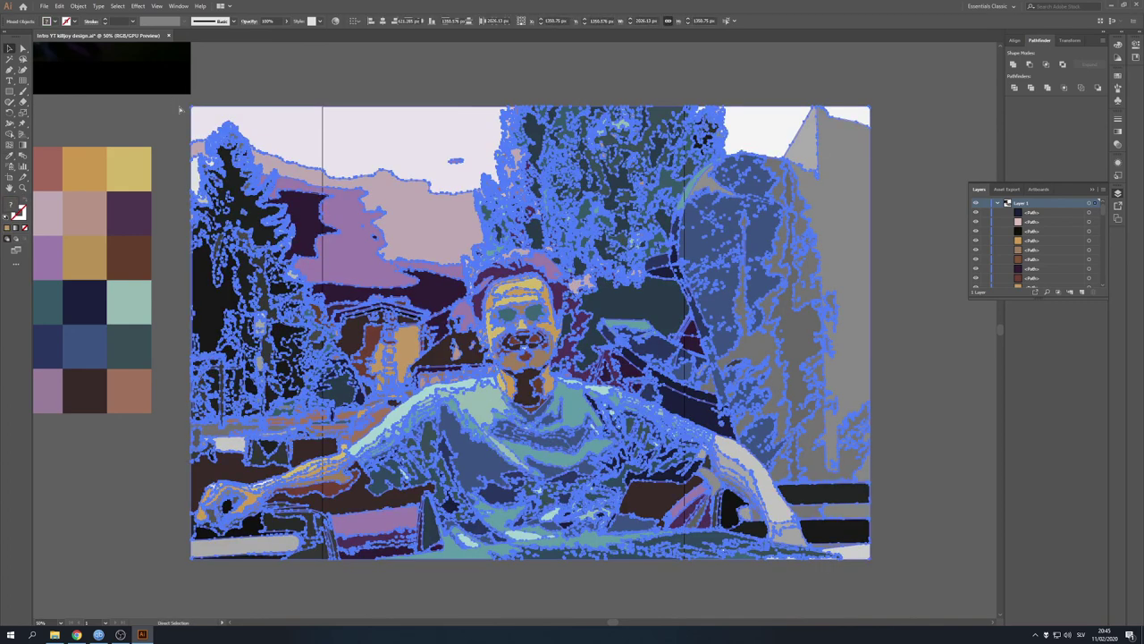
left_click(366, 77)
key("ctrl+a")
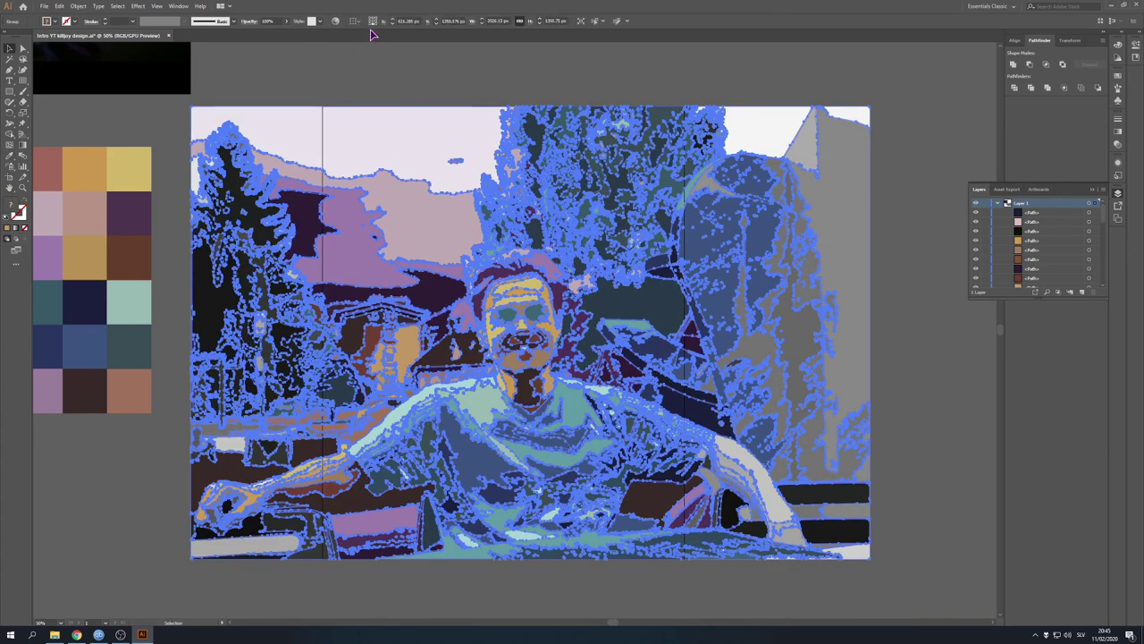
left_click(372, 23)
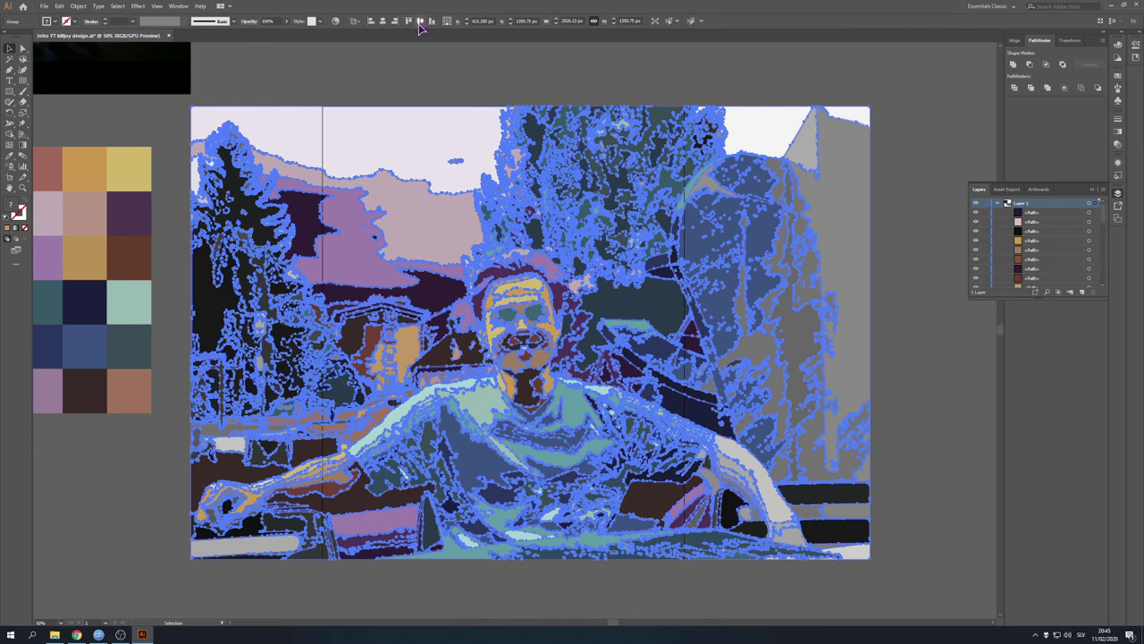
left_click(431, 23)
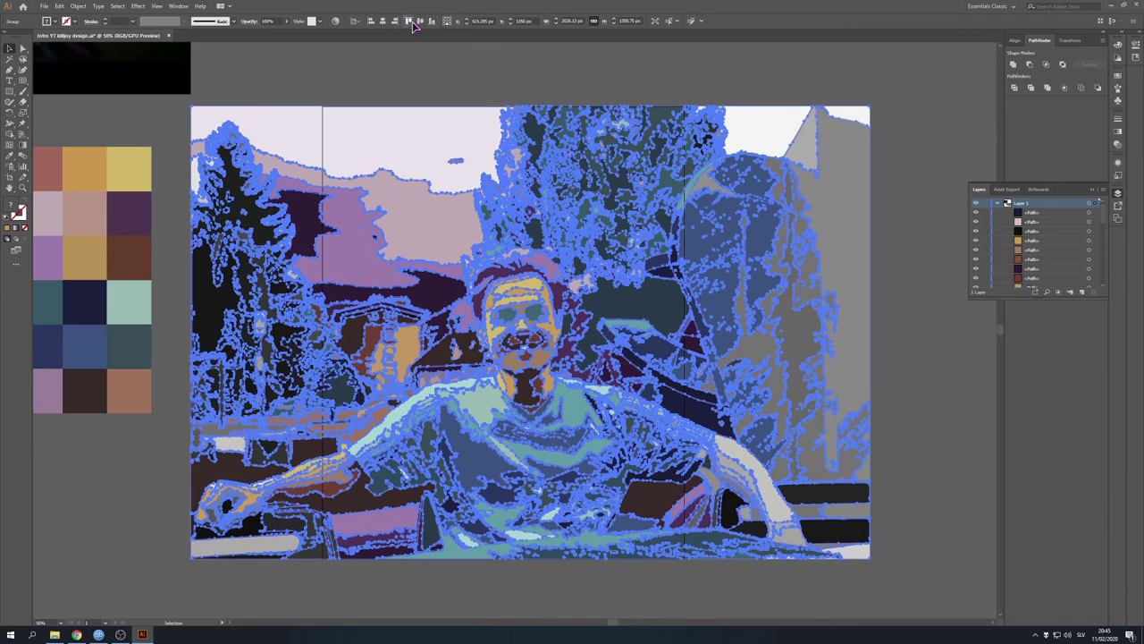
left_click(431, 21)
left_click(430, 23)
left_click(274, 88)
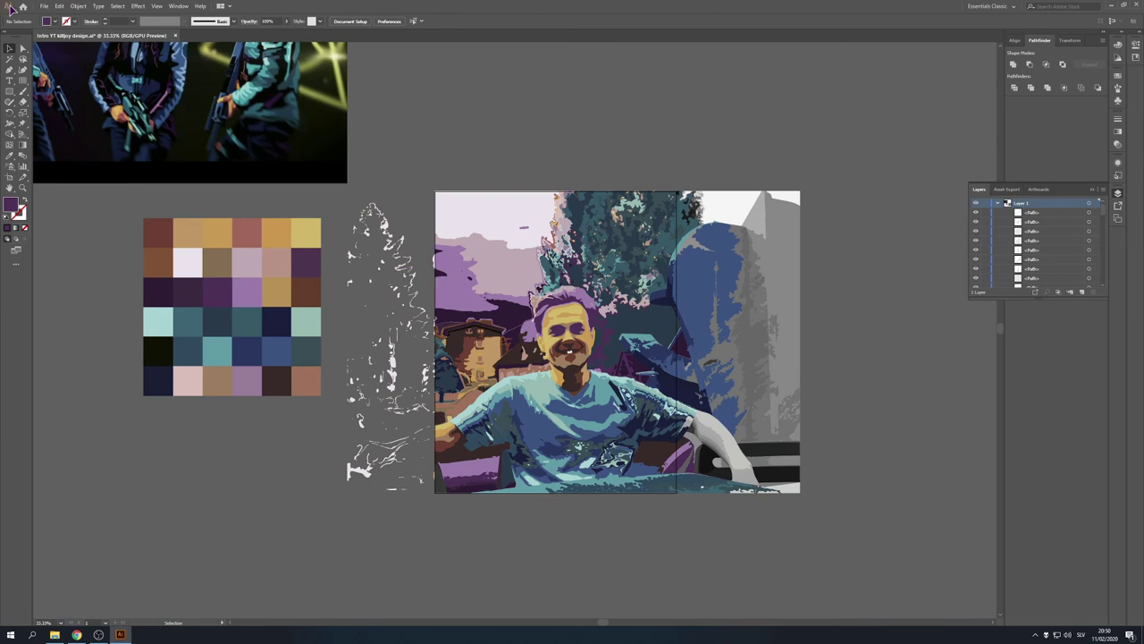
left_click(44, 7)
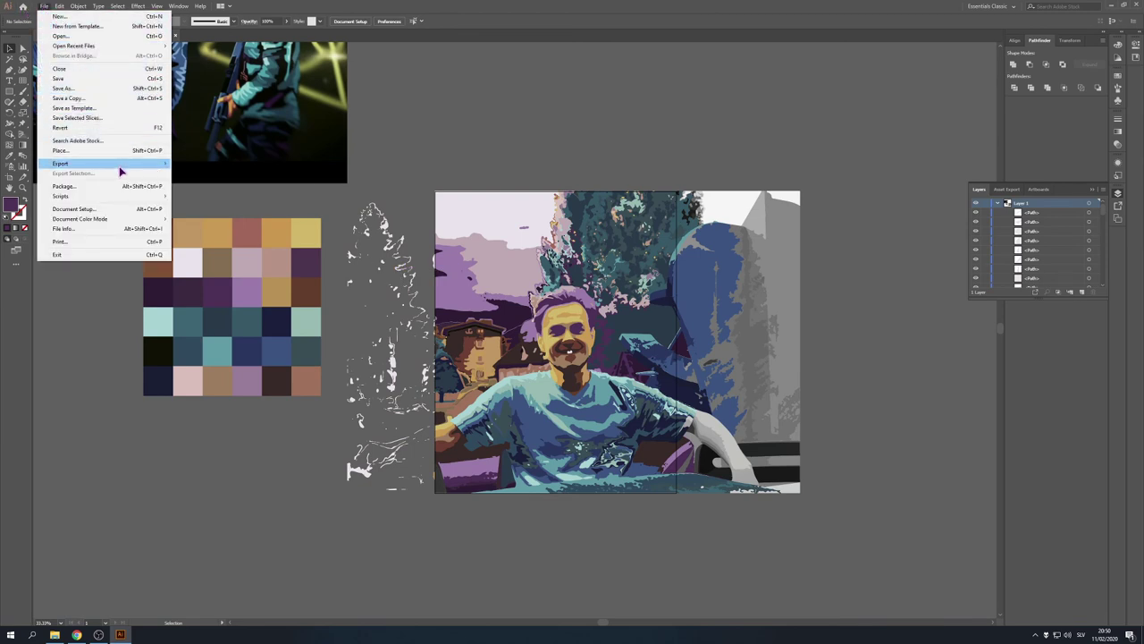
- Export the artboard as PNG into the Images folder via Export for Screens, then view Artboard 1.png
mouse_move(60, 164)
left_click(216, 166)
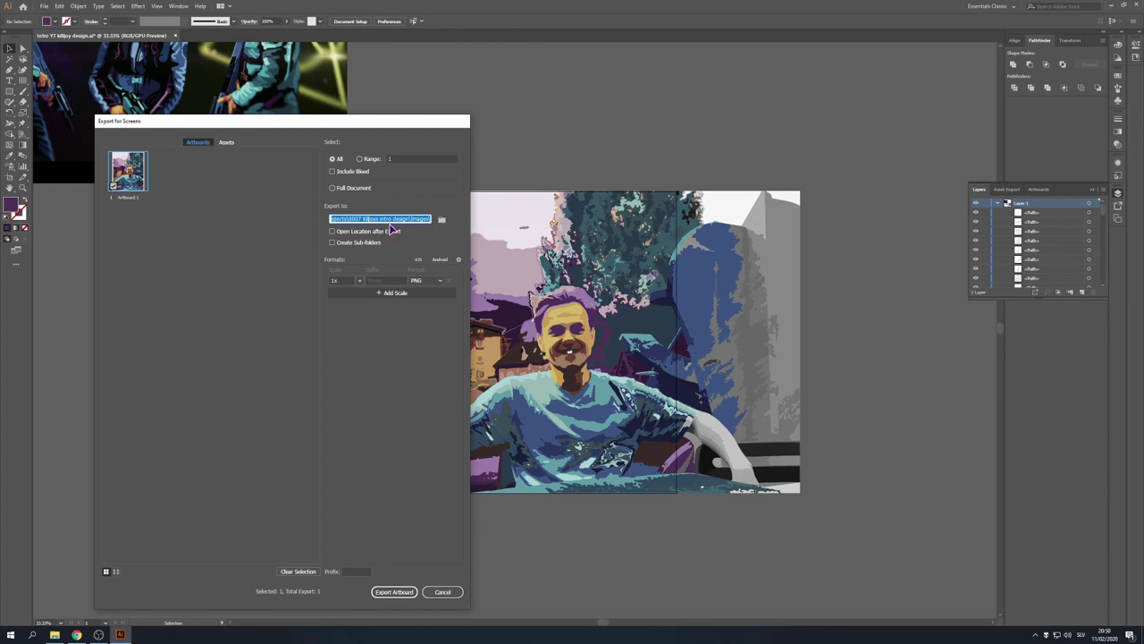
left_click(389, 219)
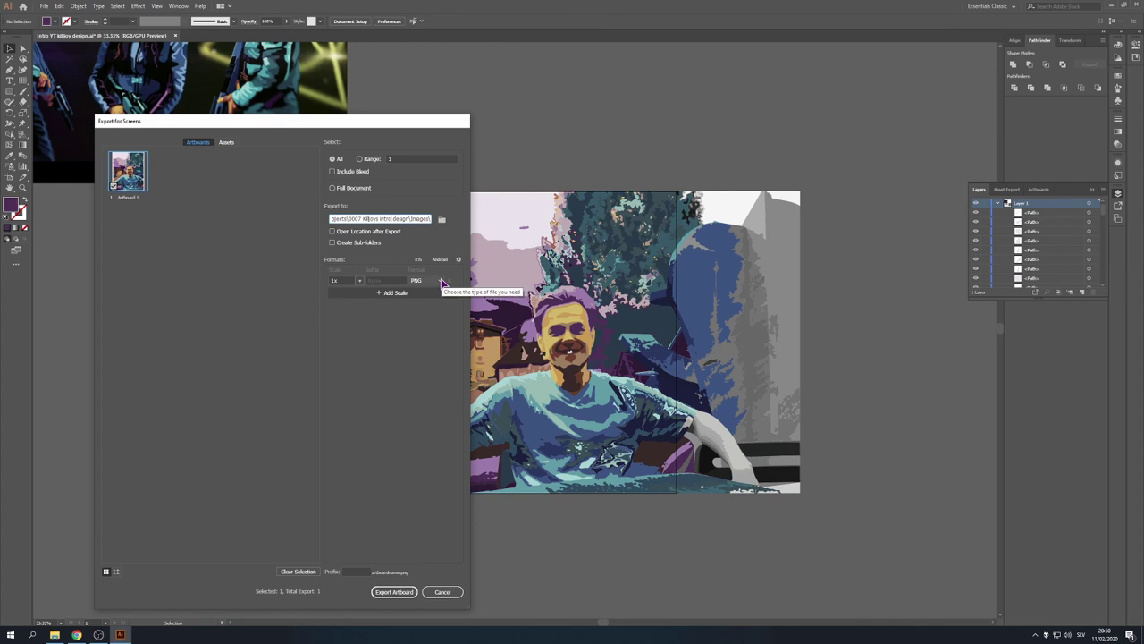
left_click(394, 592)
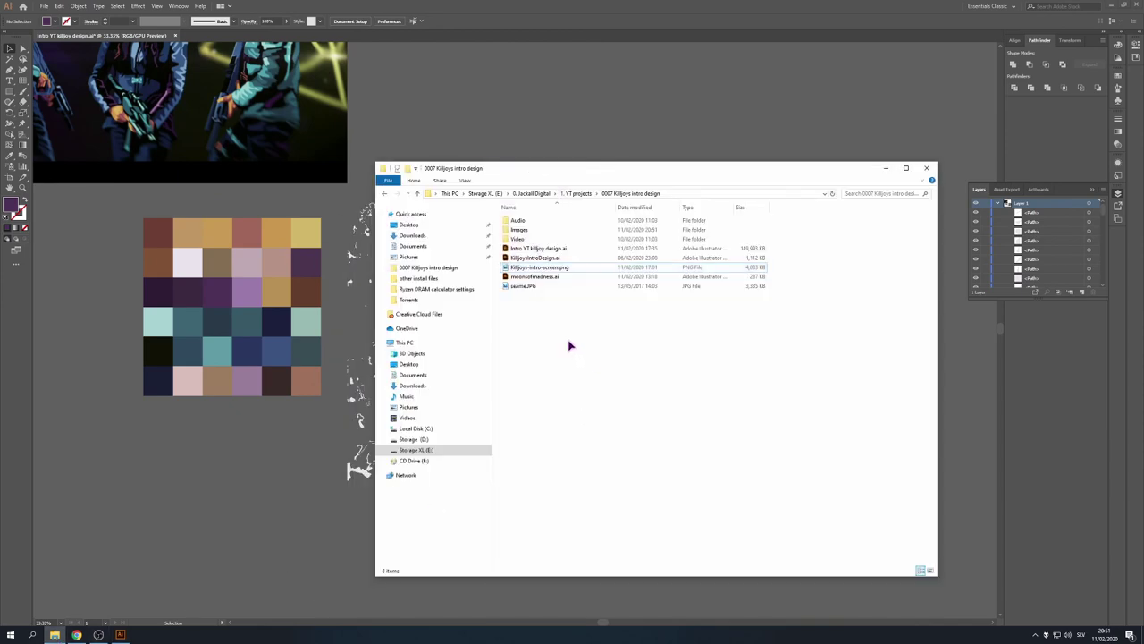
double_click(537, 229)
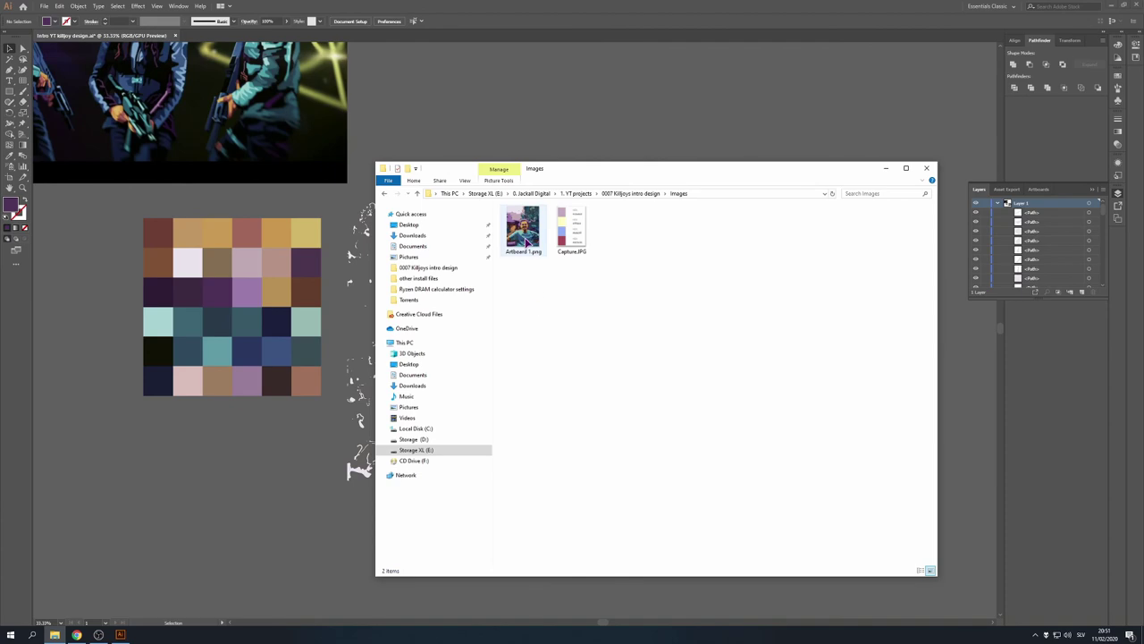
double_click(527, 239)
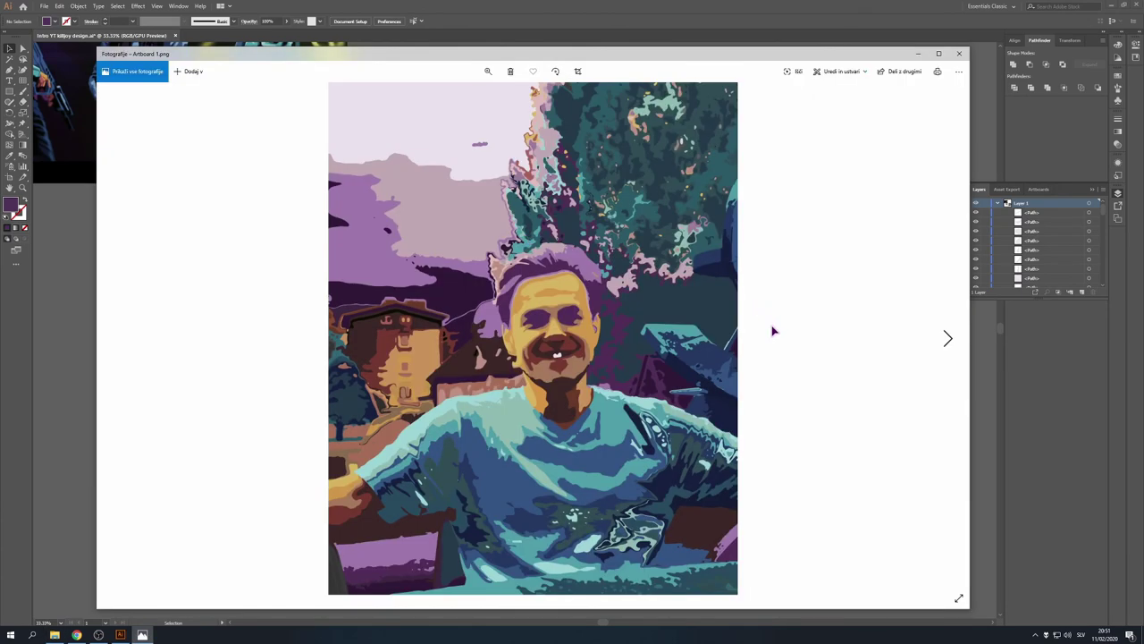
key("Right")
key("Left")
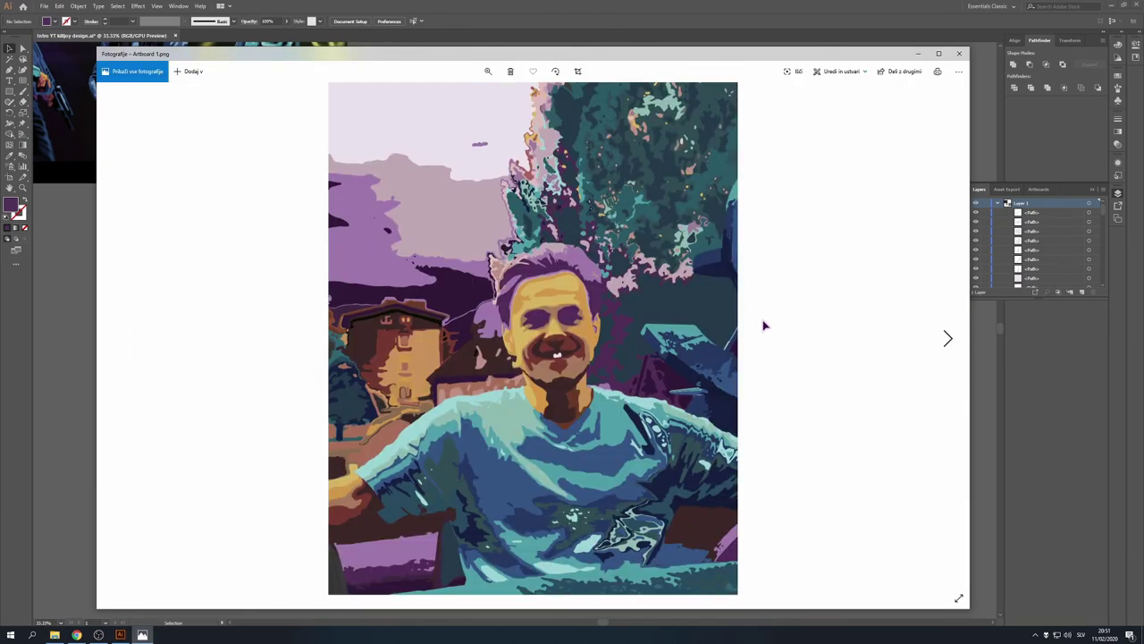